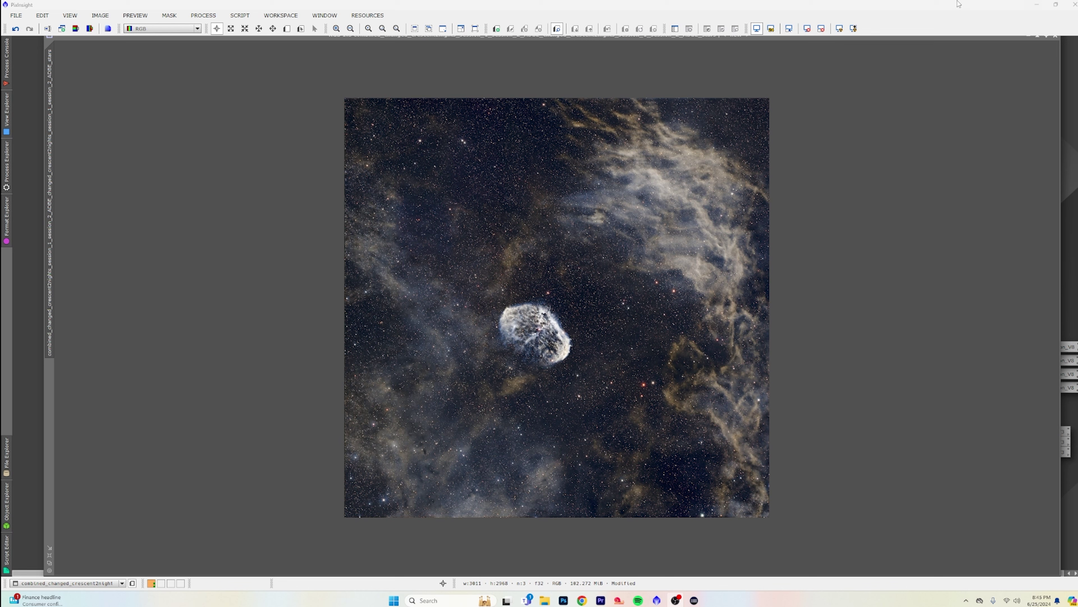
Step: Restore the maximized blue-and-gold combined image to a normal framed window
double_click(964, 36)
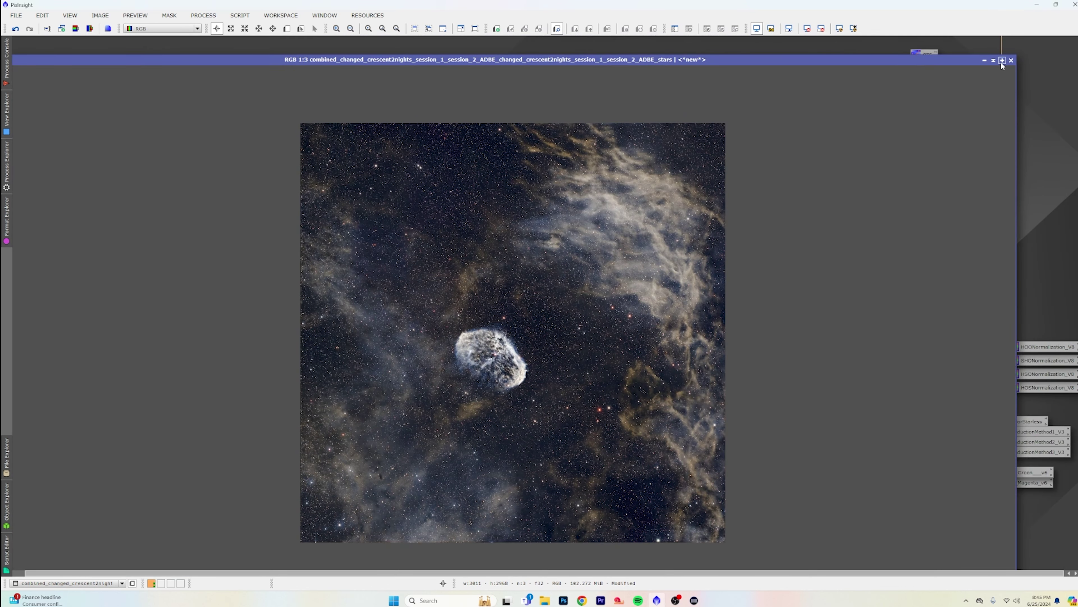
Step: Iconize the combined image and enlarge the BX_clone window by its bottom edge and corner
click(985, 61)
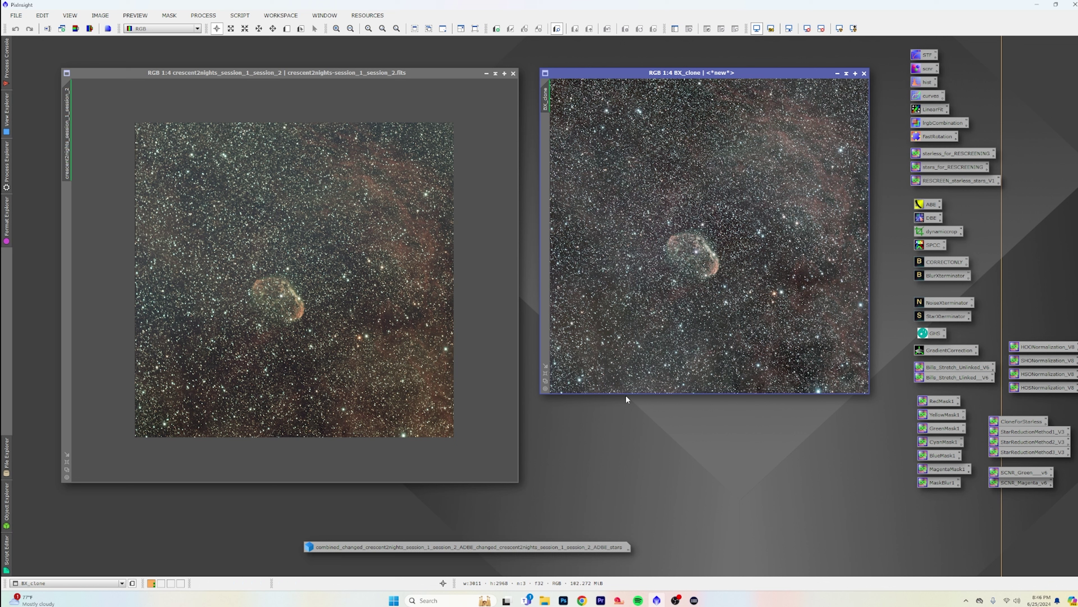
drag(626, 394, 642, 482)
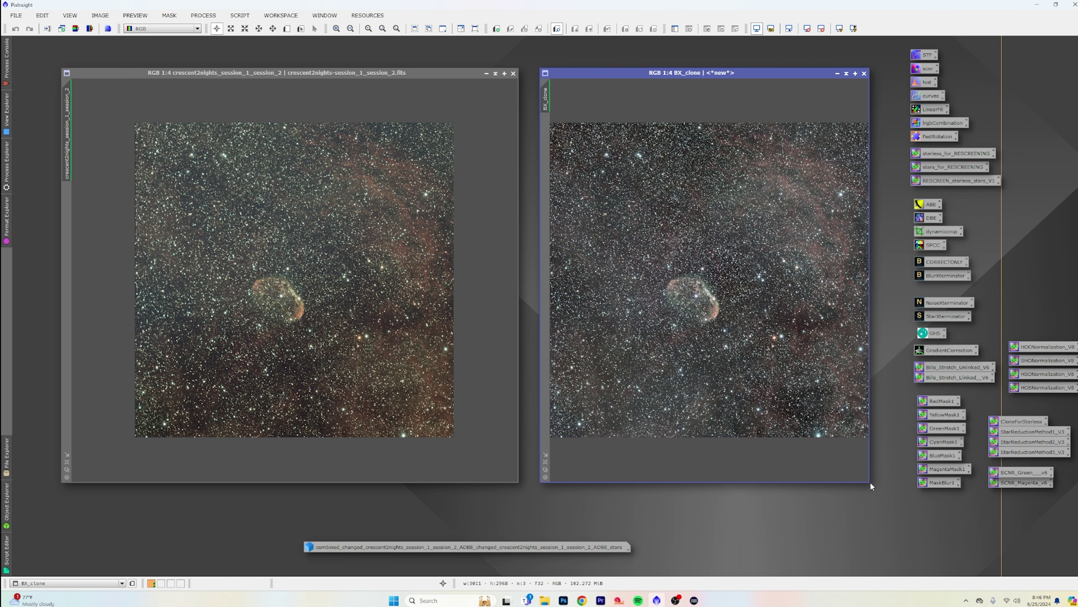
drag(867, 482, 991, 514)
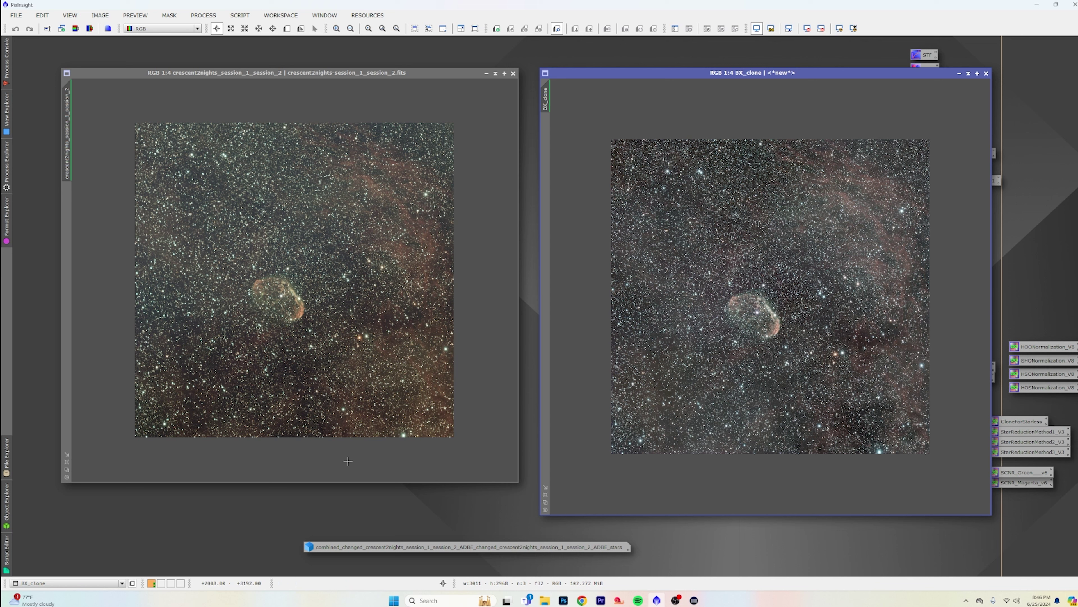
Step: Make the original crescent image window taller and zoom in and out to compare
drag(355, 482, 354, 515)
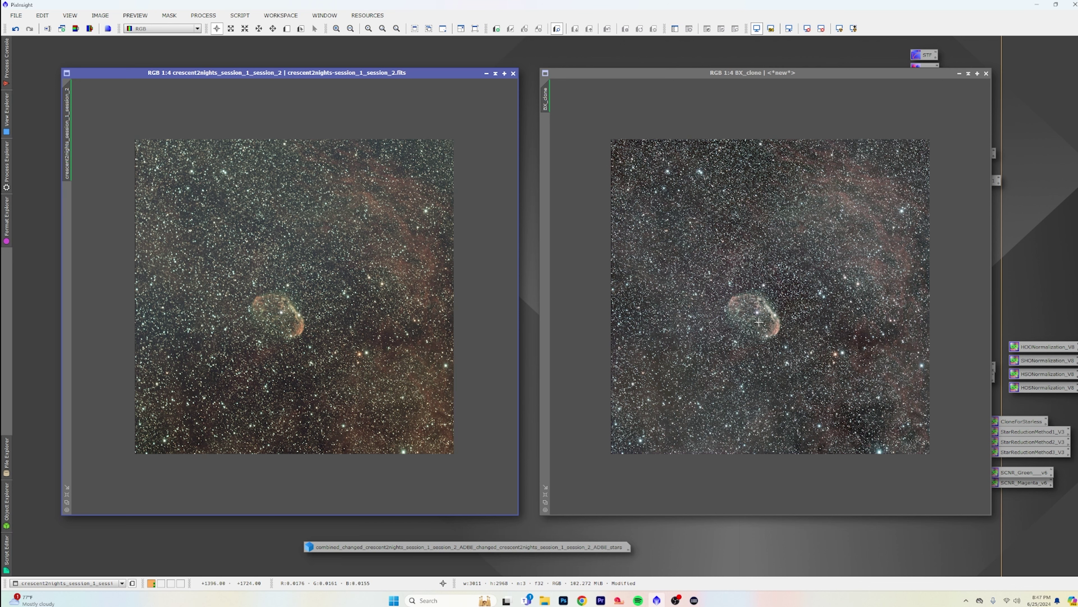
scroll(758, 322, up, 2)
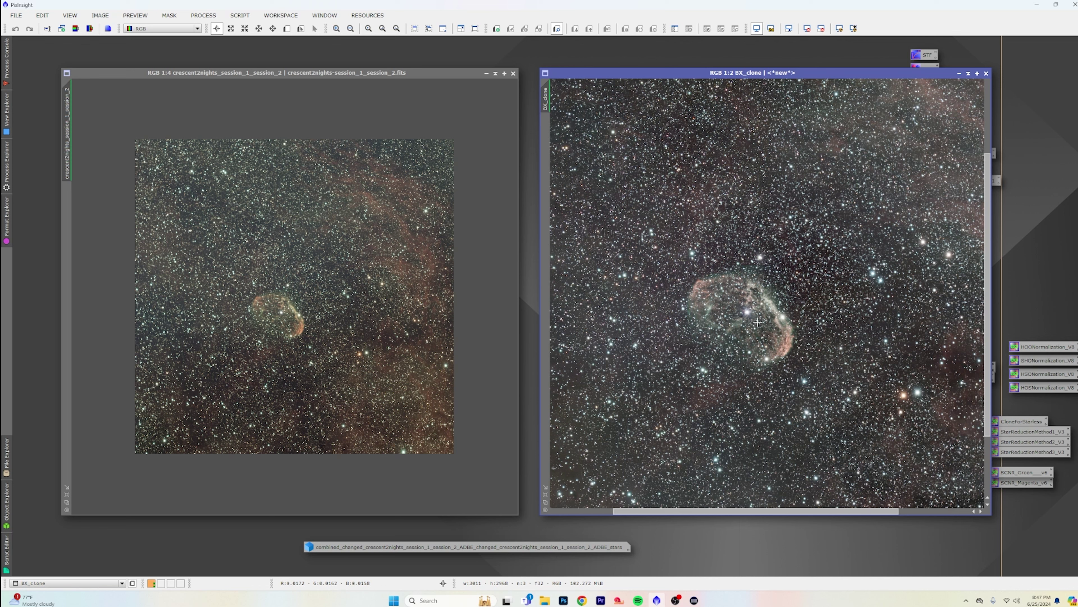
scroll(758, 322, down, 2)
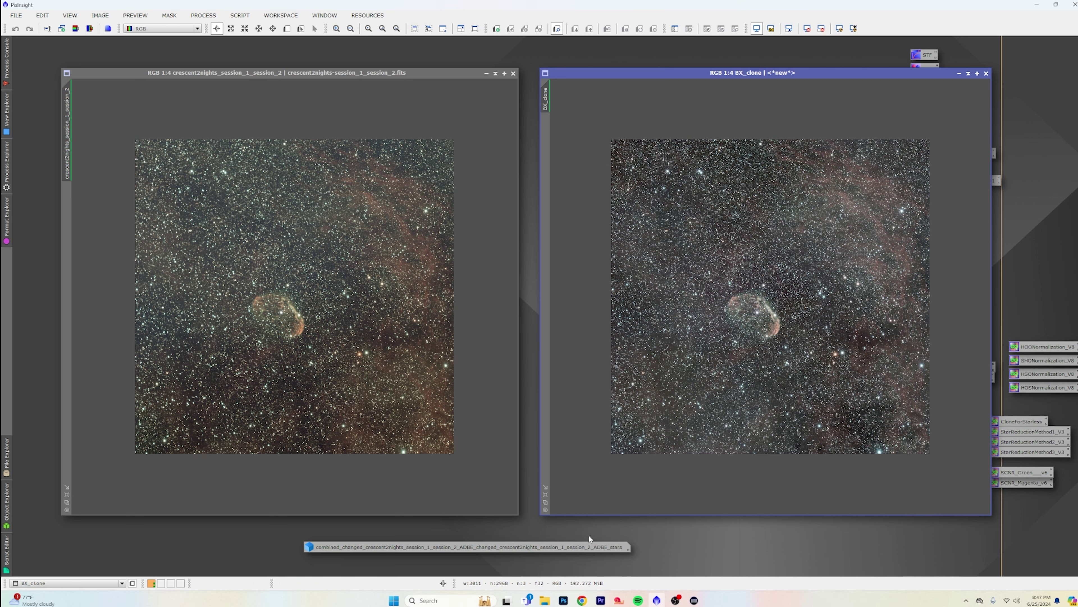
Step: Briefly reopen the combined image, iconize it again, and close the original crescent image without saving
double_click(580, 547)
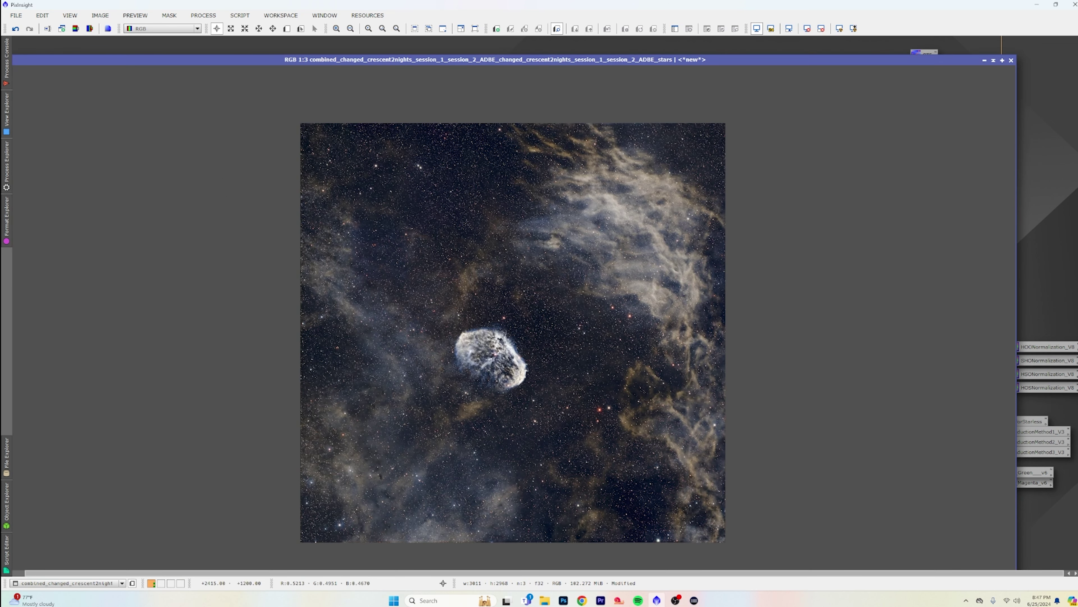
click(984, 60)
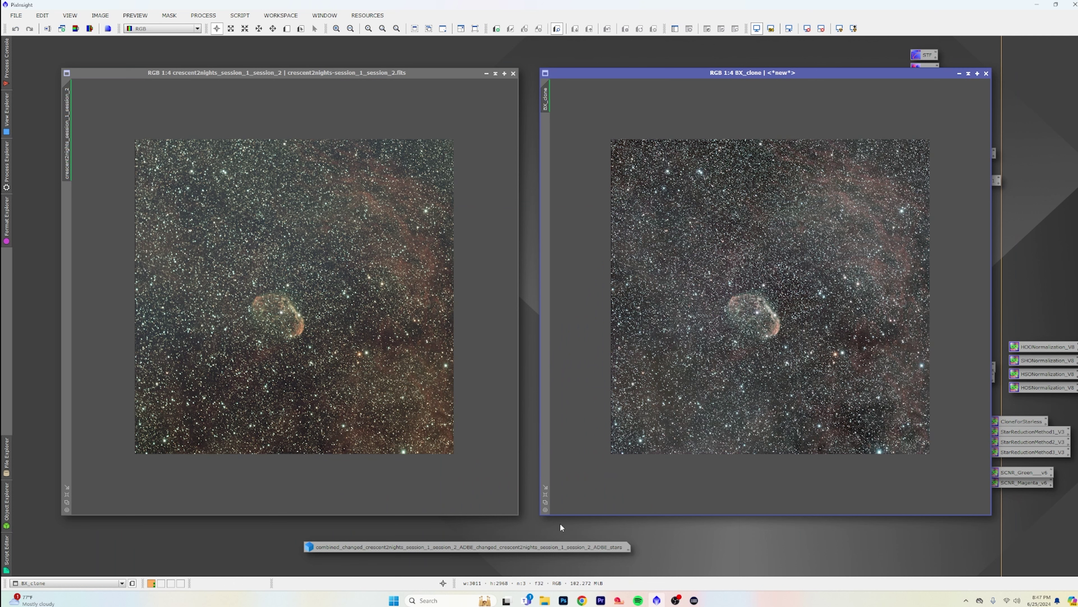
drag(533, 547, 818, 560)
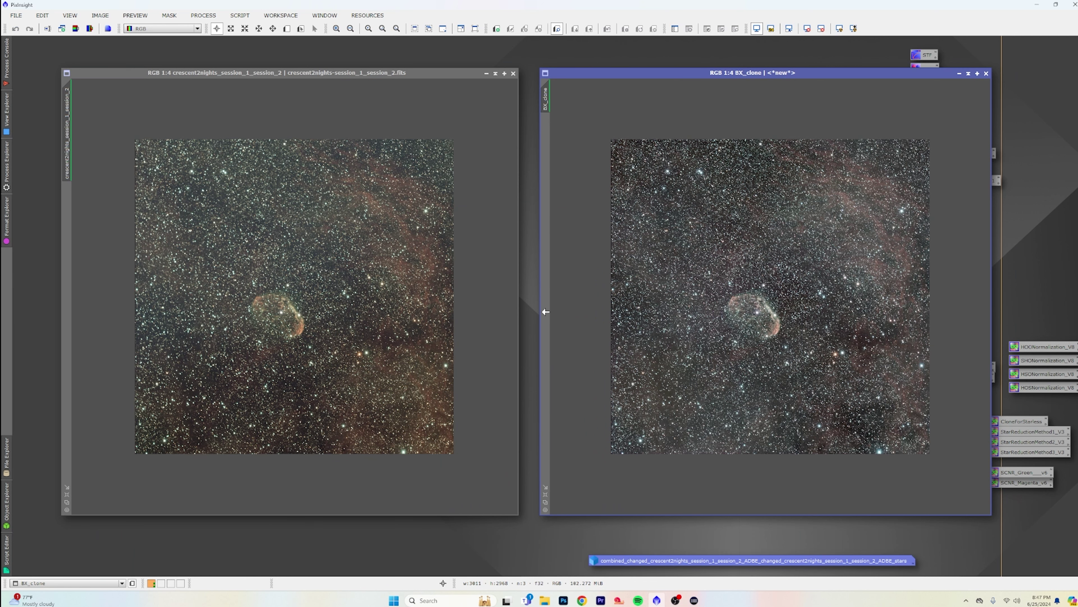
click(514, 74)
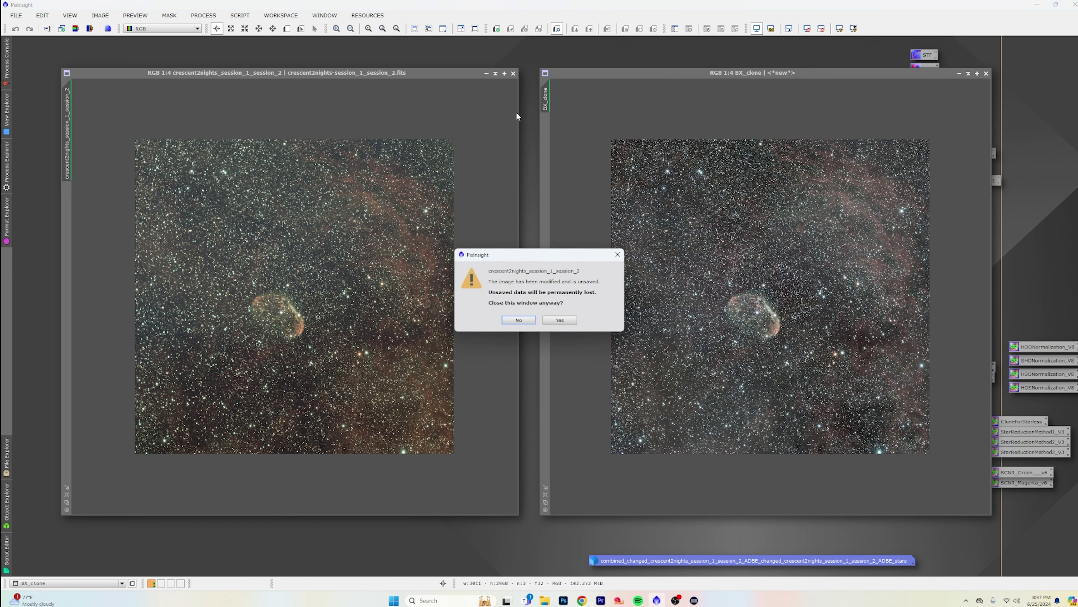
click(573, 323)
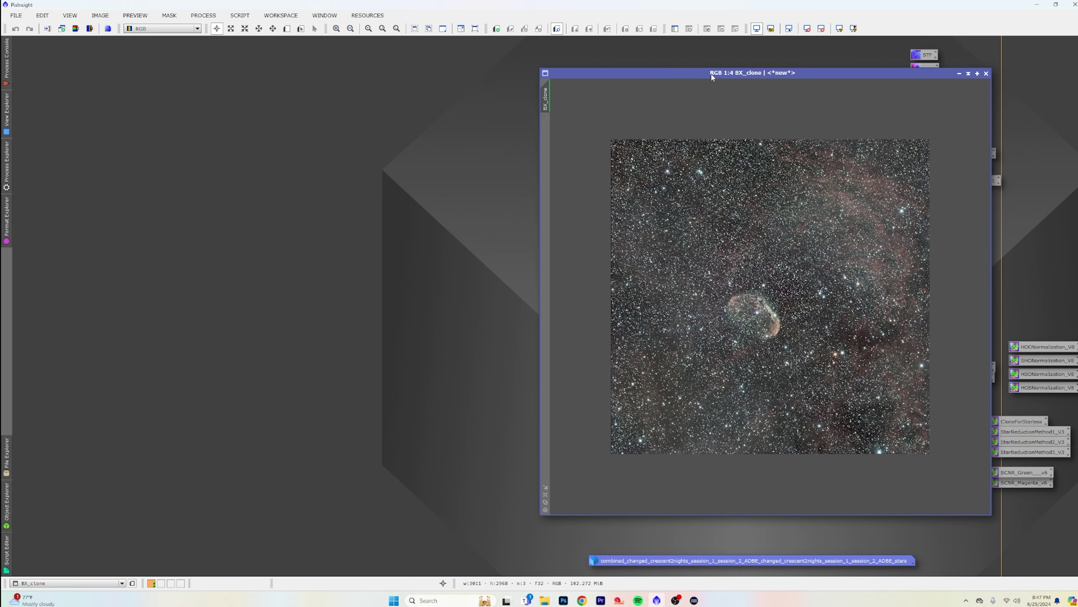
Step: Move the BX_clone window left and zoom in and out to inspect its star shapes
drag(711, 73, 235, 55)
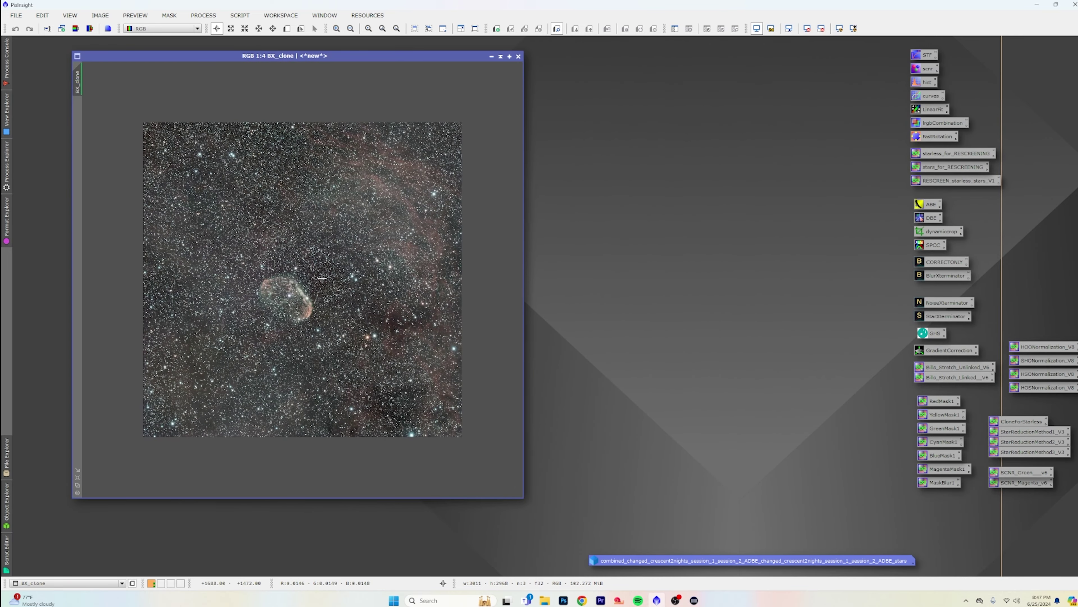
scroll(326, 282, up, 6)
scroll(327, 282, up, 3)
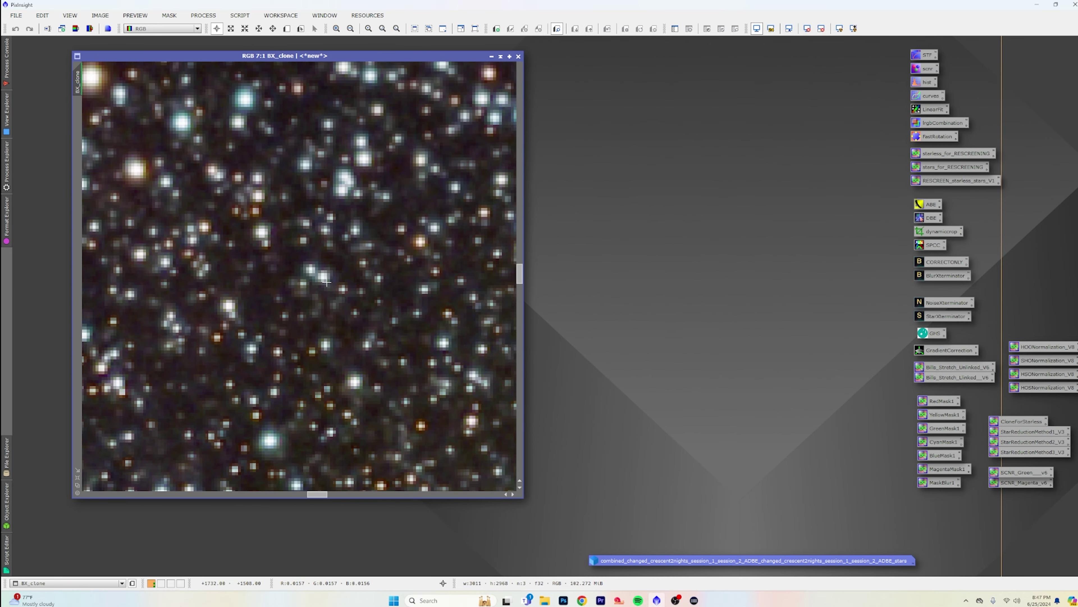
scroll(330, 284, down, 6)
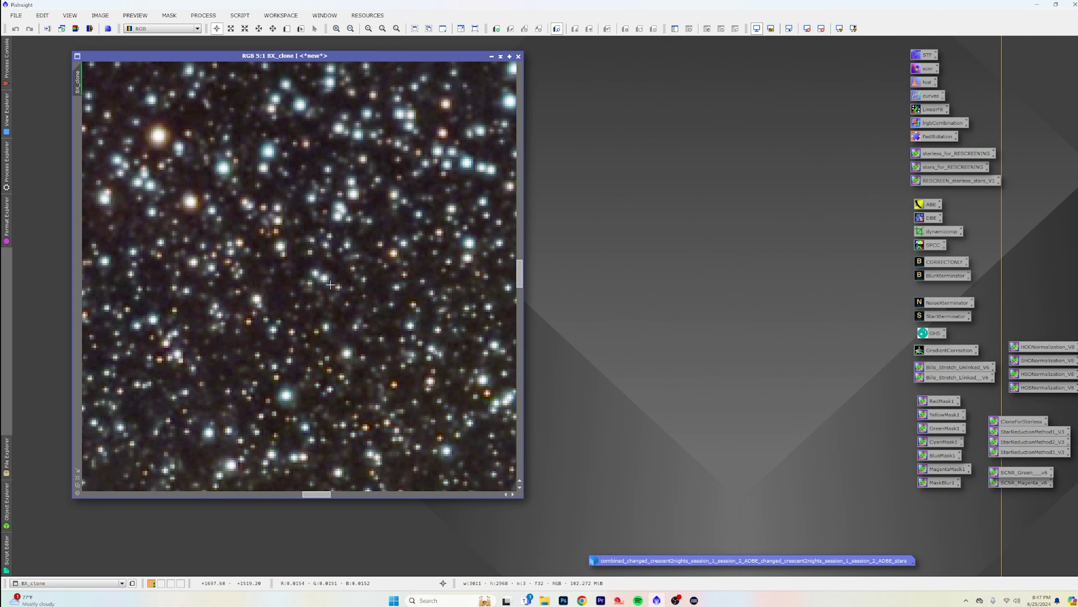
scroll(331, 284, down, 1)
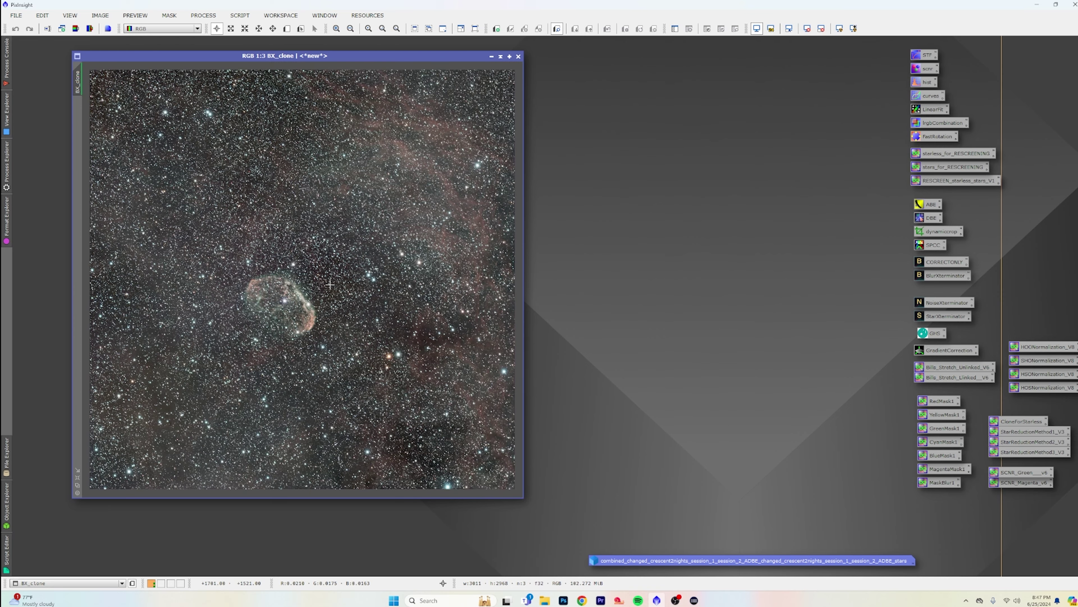
scroll(330, 284, up, 7)
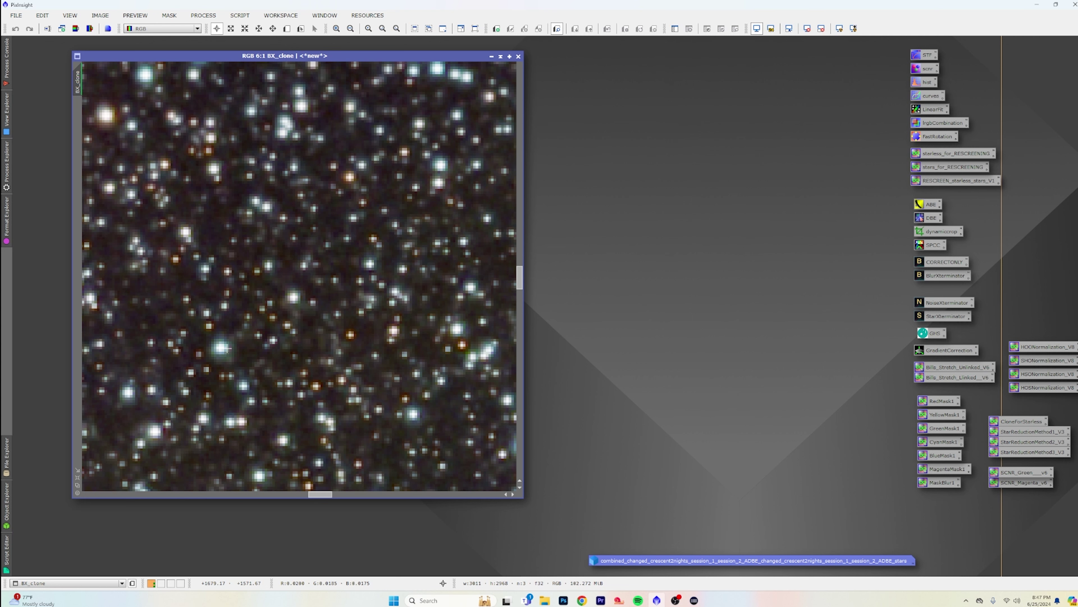
scroll(227, 349, down, 5)
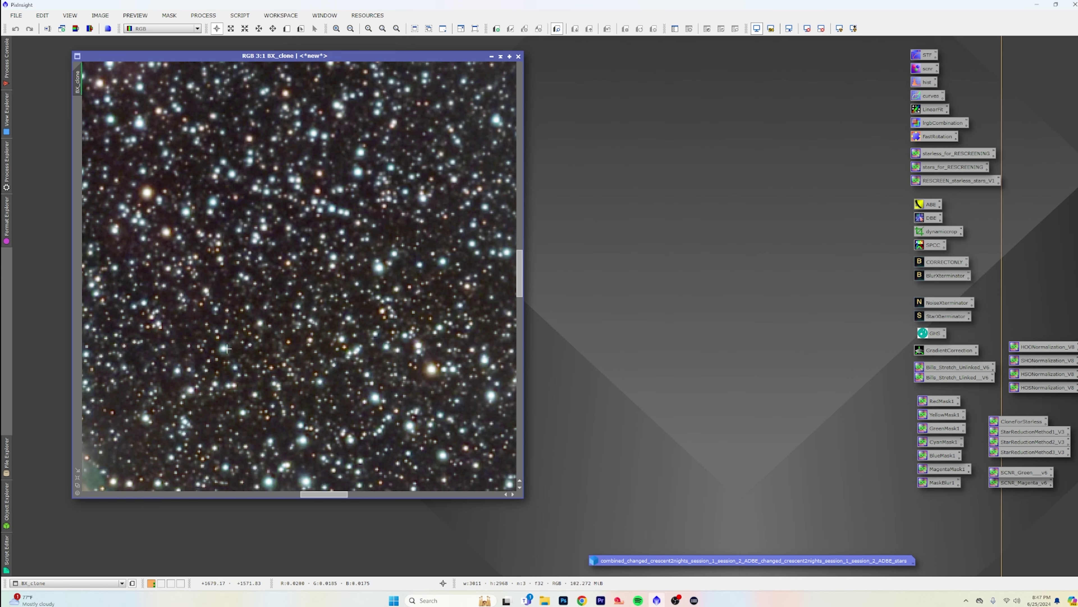
scroll(229, 352, up, 4)
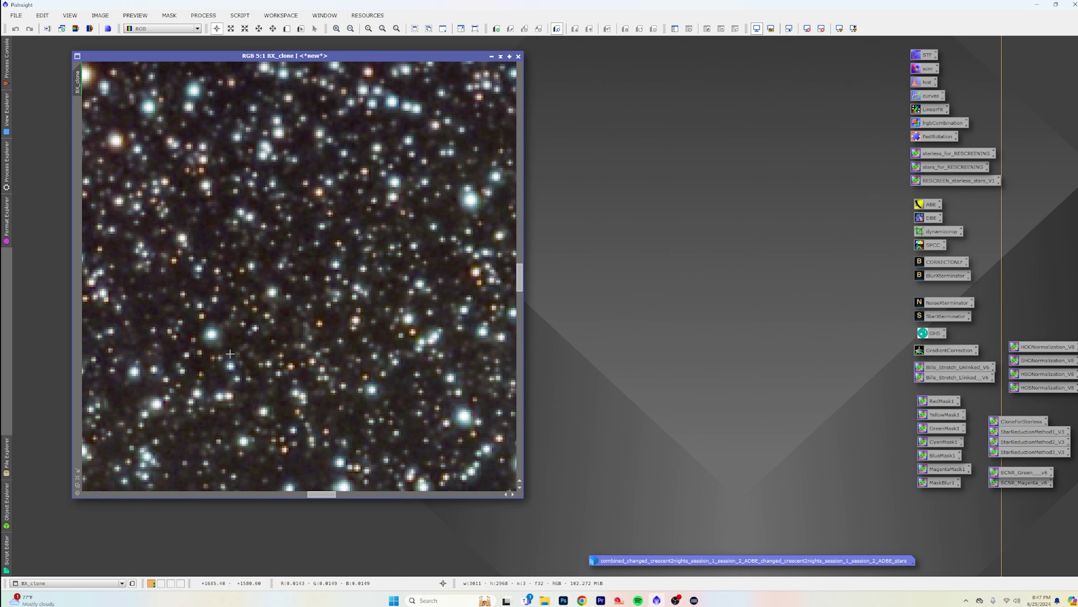
scroll(230, 353, up, 3)
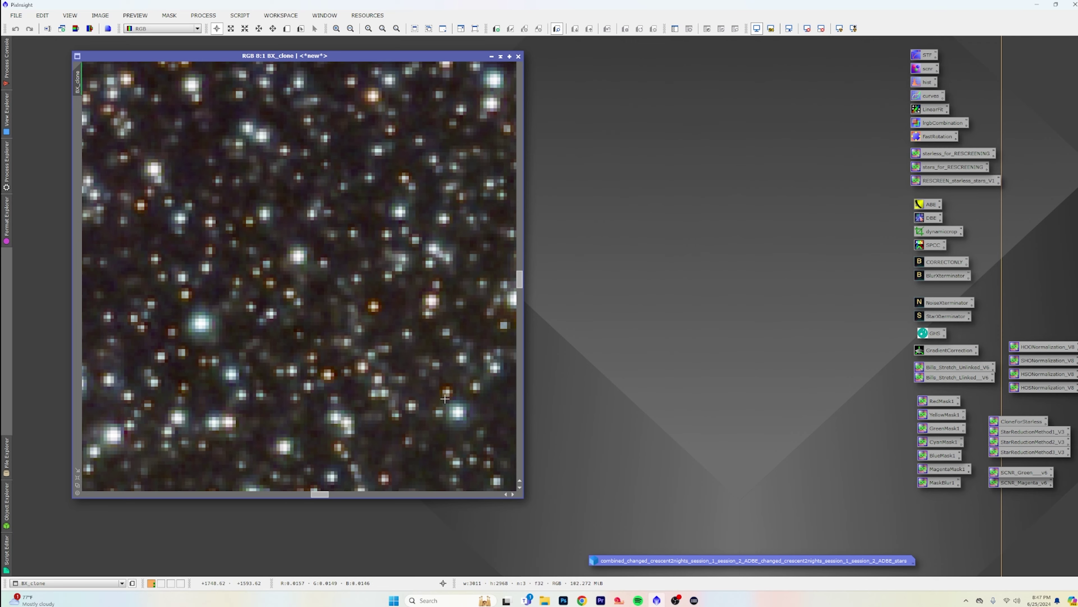
scroll(399, 387, down, 2)
scroll(399, 387, down, 8)
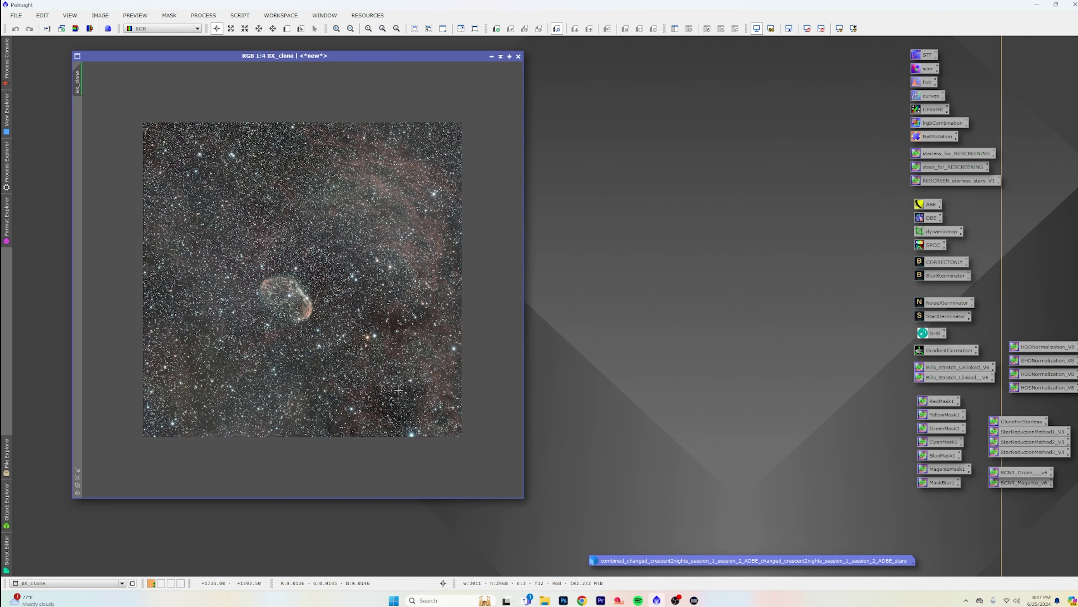
scroll(399, 390, up, 1)
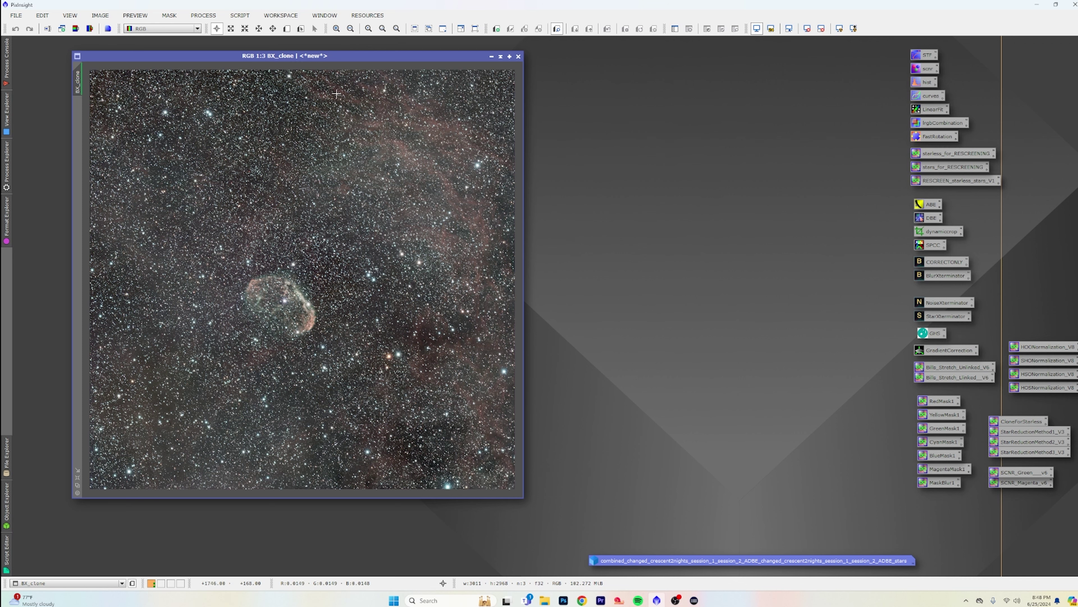
drag(356, 60, 359, 53)
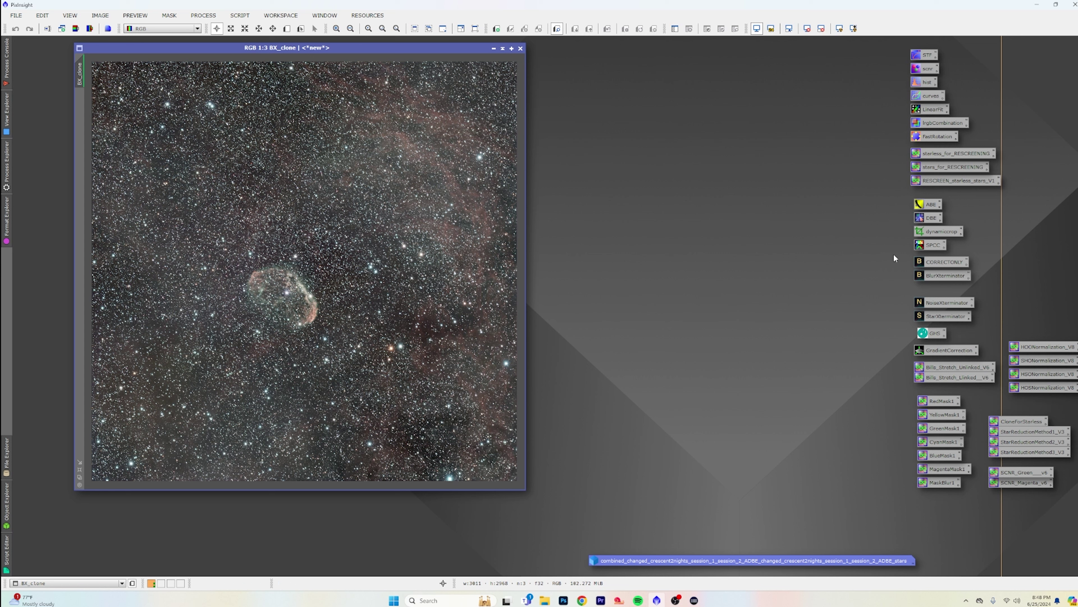
Step: Set the CORRECTONLY BlurXTerminator preset's star halos to -0.05 and apply it to BX_clone
double_click(940, 276)
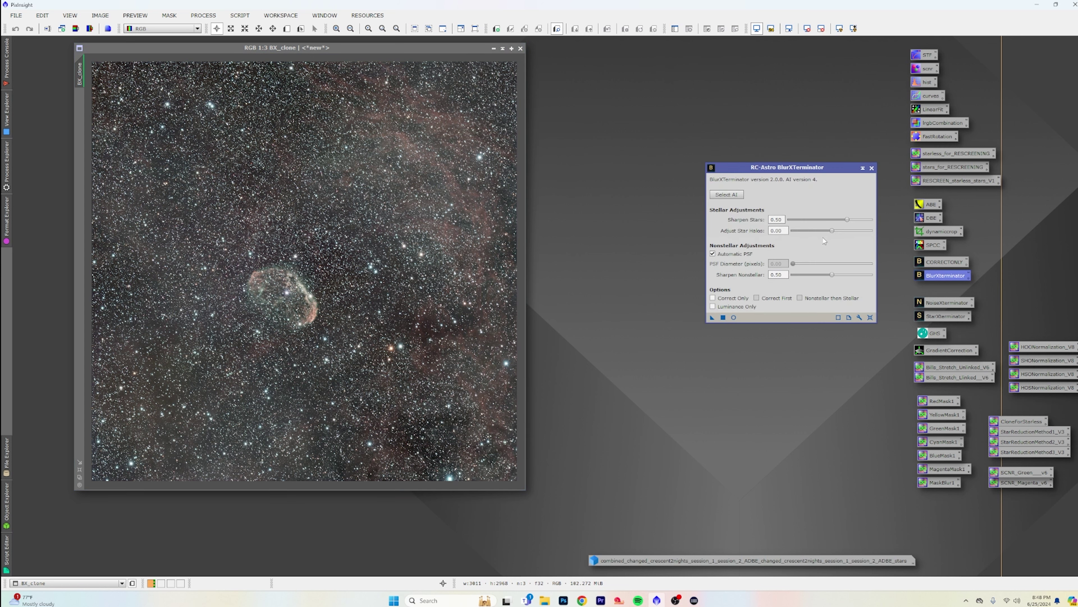
click(832, 232)
drag(833, 234, 828, 232)
click(872, 168)
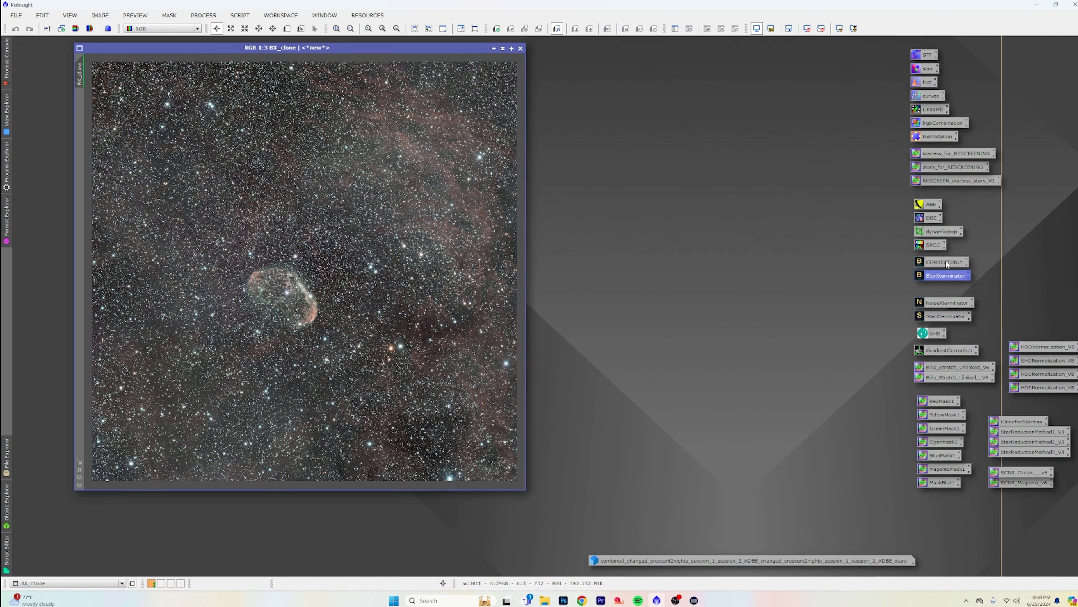
drag(946, 264, 422, 228)
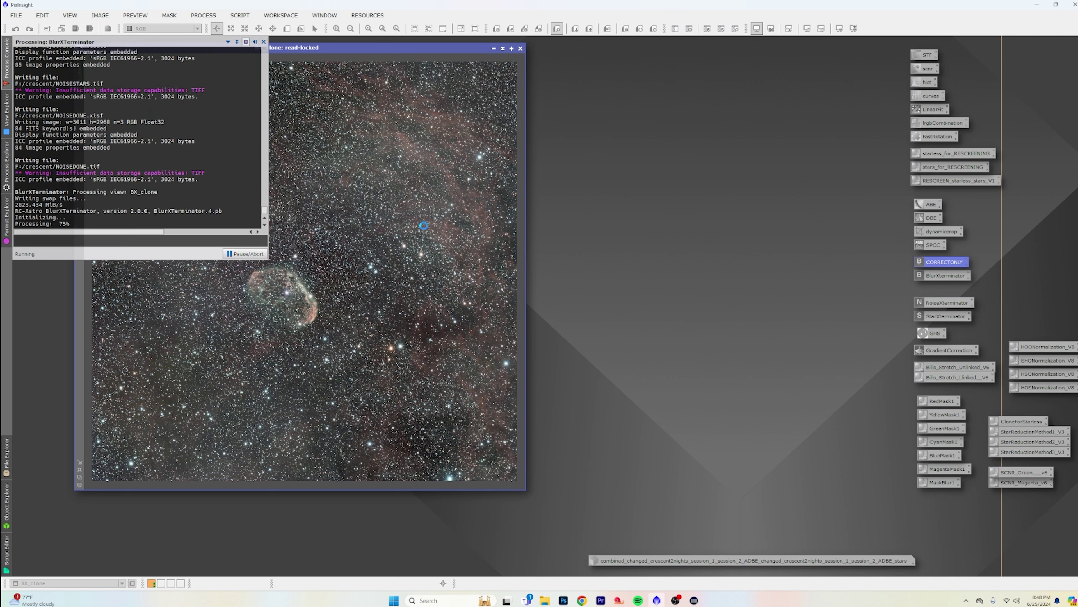
Step: Toggle undo and redo to compare BX_clone before and after the correction
scroll(422, 228, up, 5)
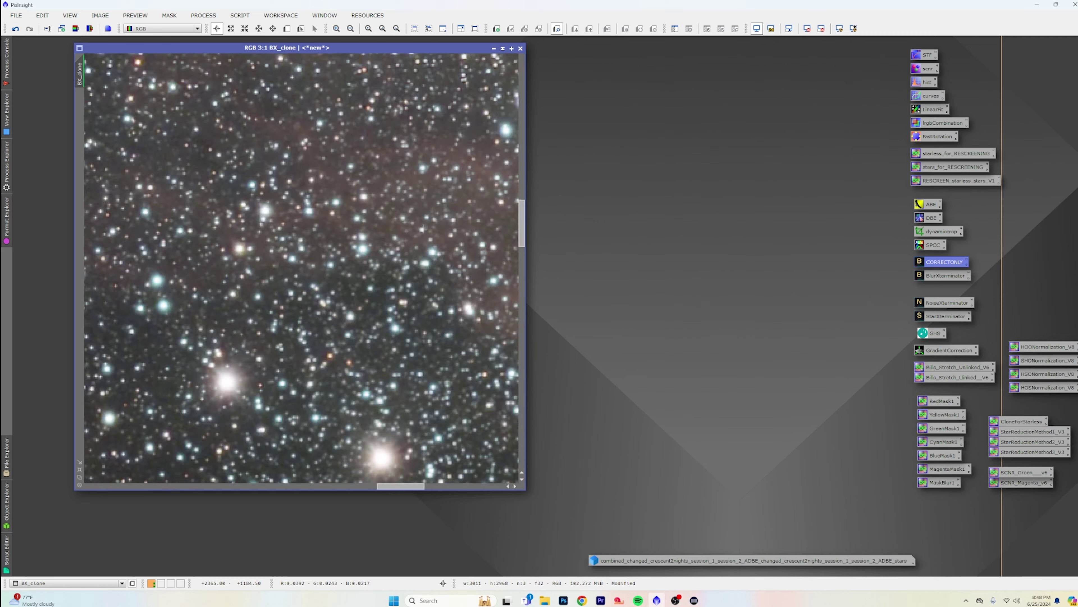
click(15, 29)
click(29, 29)
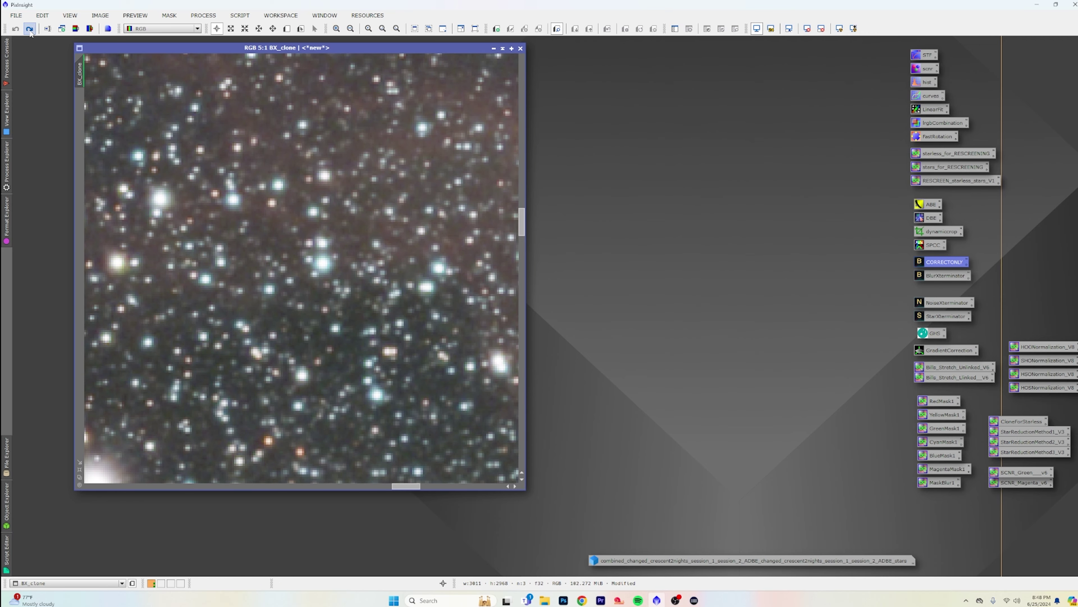
scroll(518, 299, down, 6)
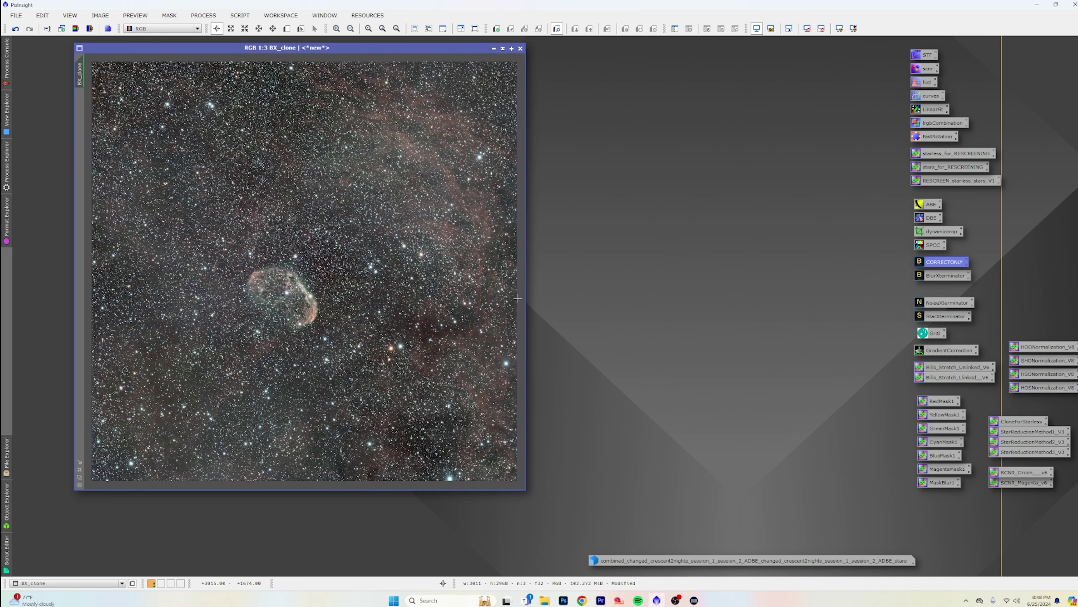
double_click(953, 275)
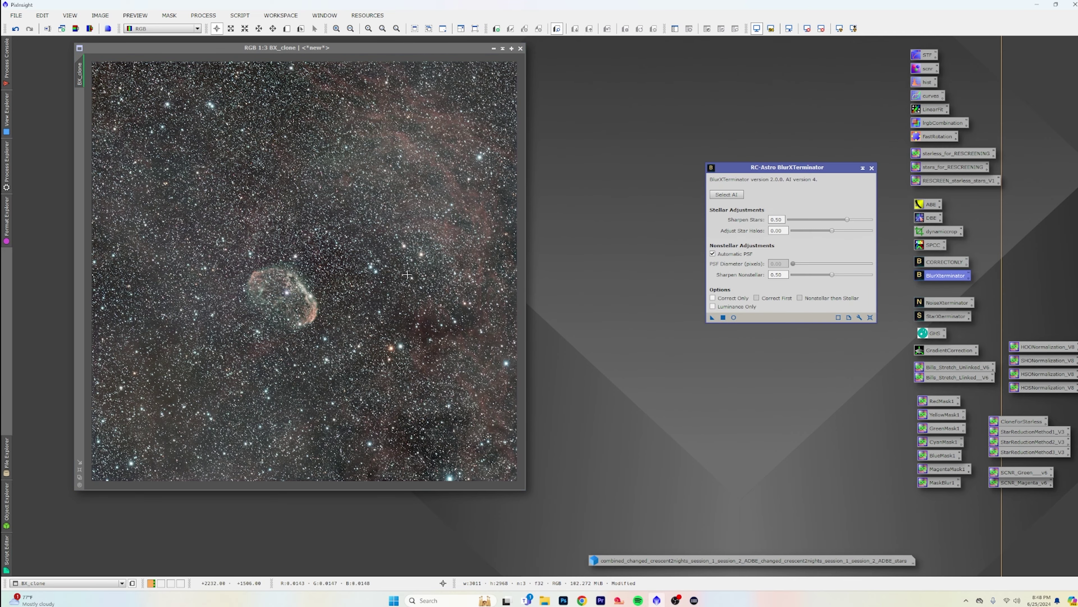
Step: Apply BlurXTerminator to BX_clone with Sharpen Stars 0.30 and Star Halos 0.10, then close it
scroll(387, 274, up, 4)
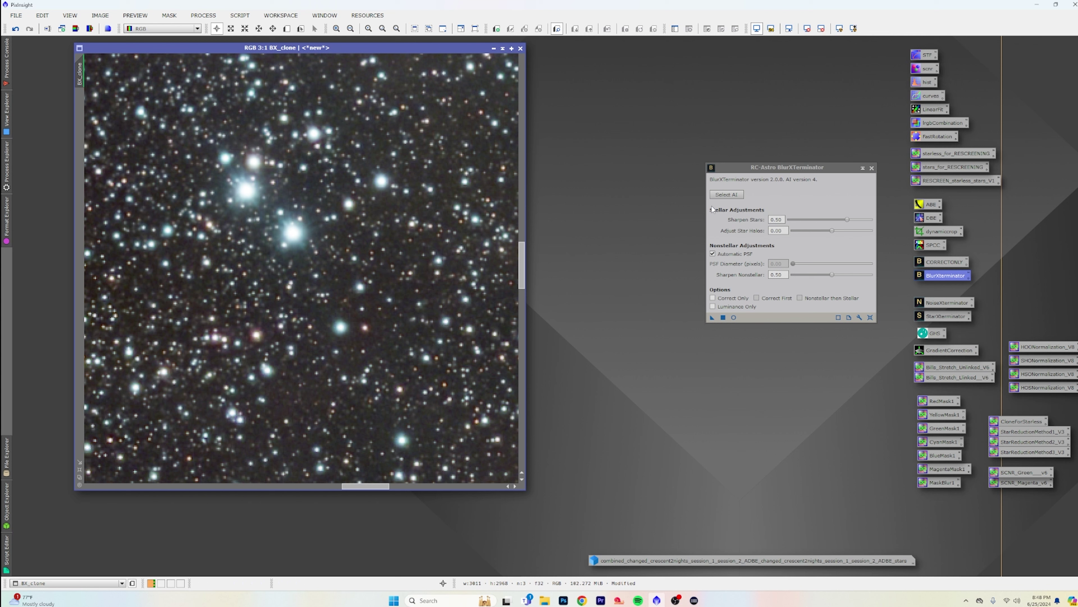
click(847, 220)
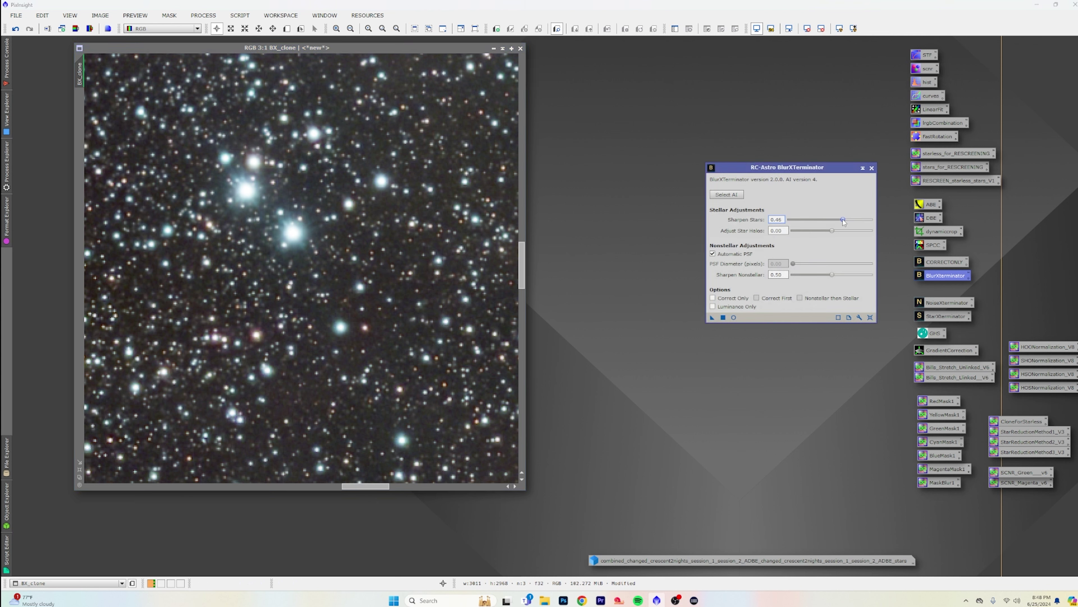
mouse_move(842, 220)
mouse_down()
mouse_move(824, 222)
mouse_move(831, 232)
mouse_up()
drag(826, 231, 837, 231)
drag(711, 317, 305, 242)
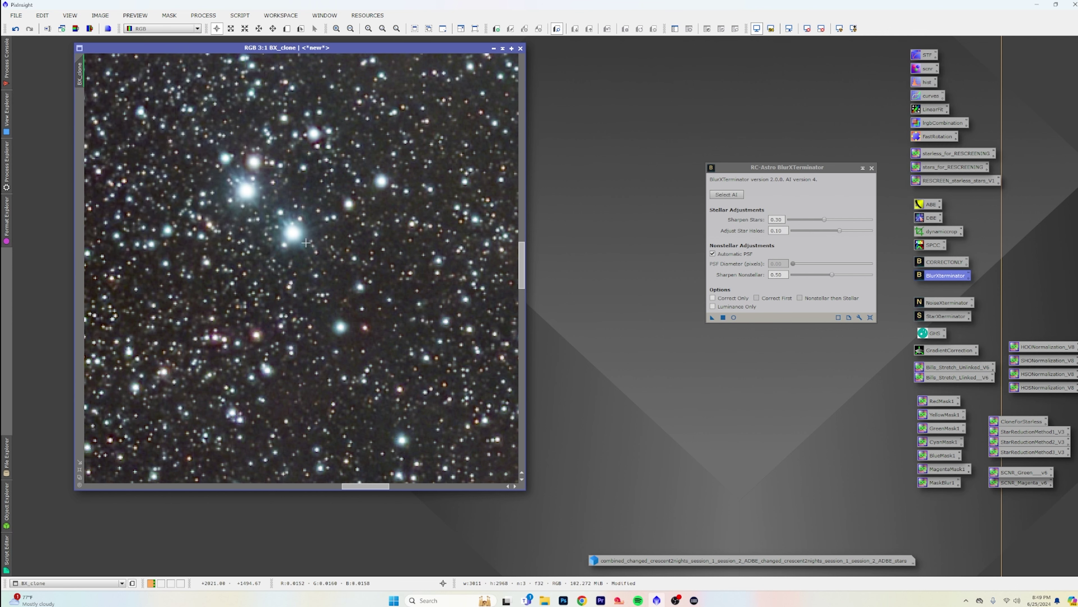
scroll(336, 301, up, 4)
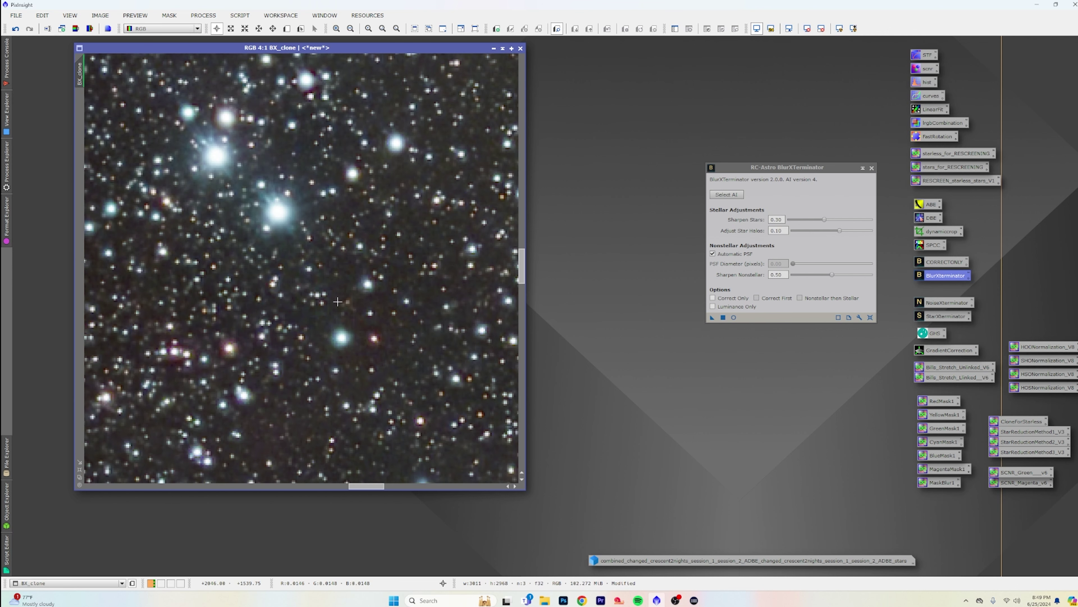
scroll(345, 306, up, 2)
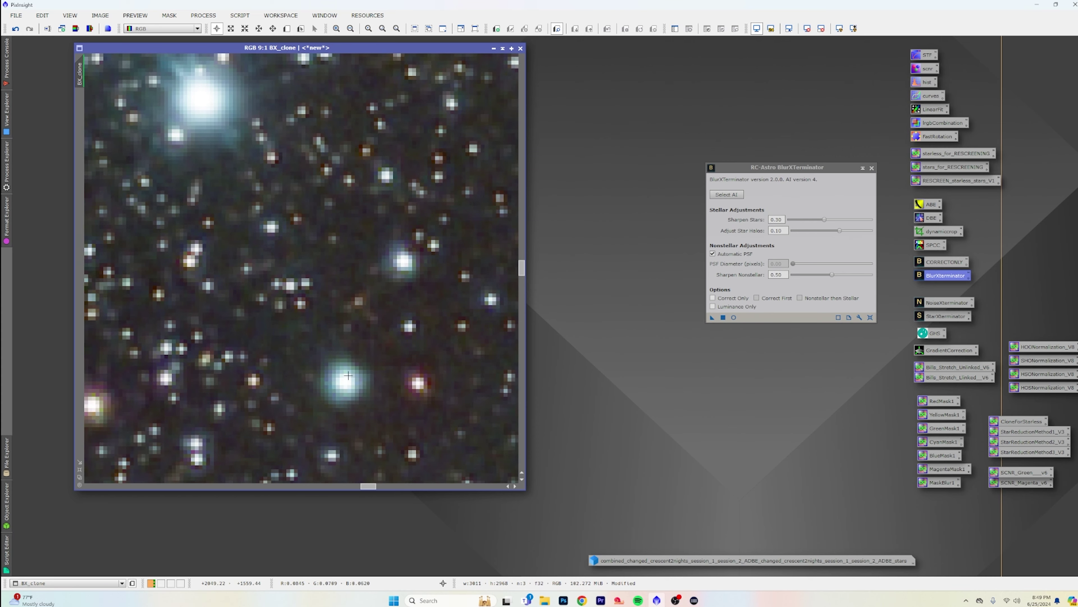
scroll(349, 376, down, 10)
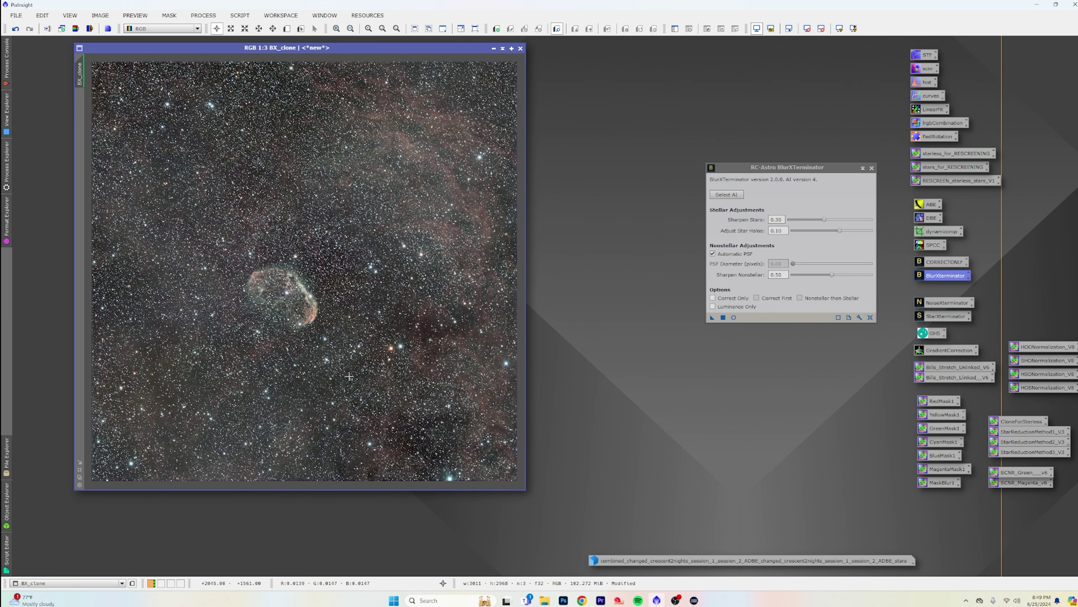
click(871, 168)
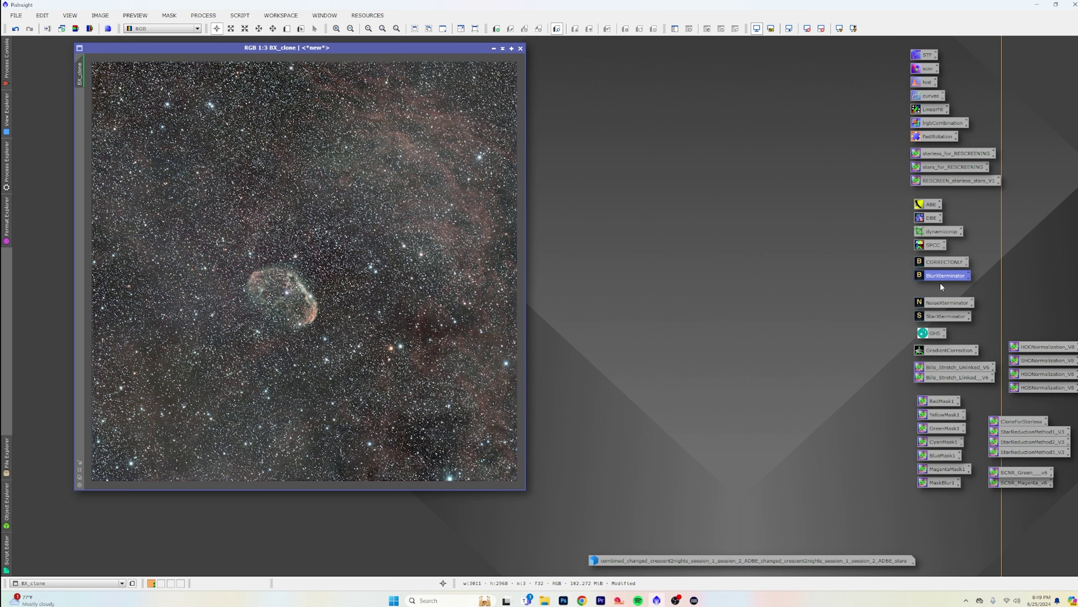
Step: Run StarXTerminator on BX_clone with Generate Star Image enabled and inspect the starless result
double_click(952, 317)
click(726, 134)
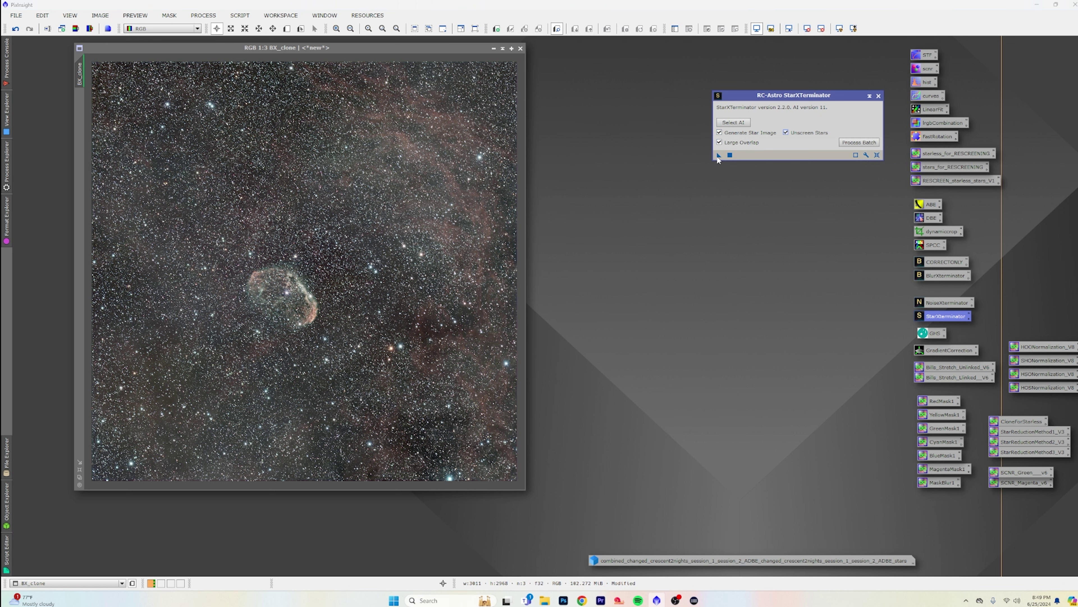
drag(443, 174, 417, 177)
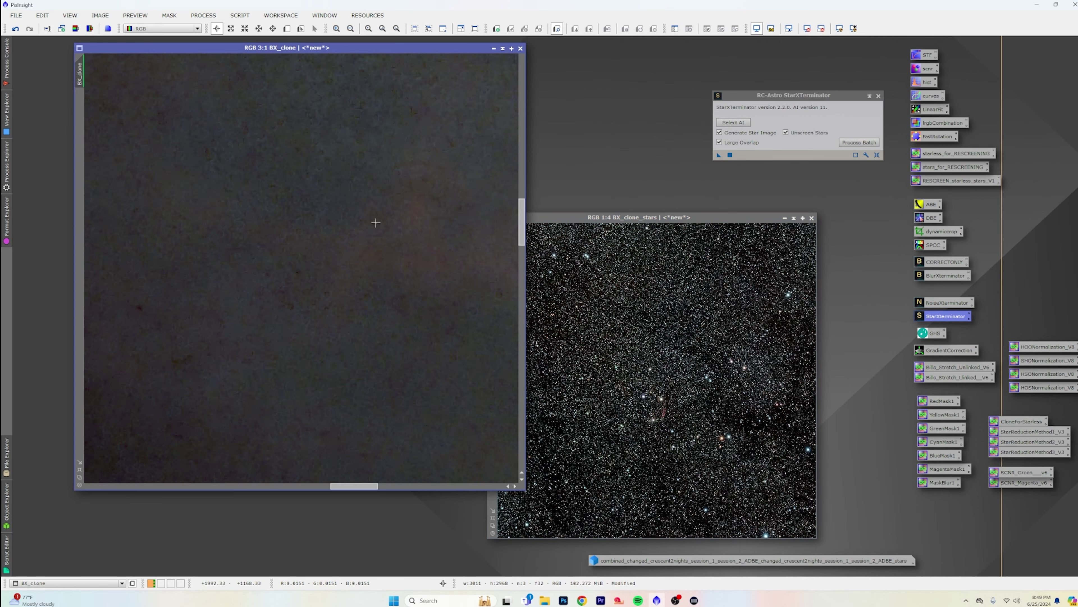
scroll(373, 223, up, 10)
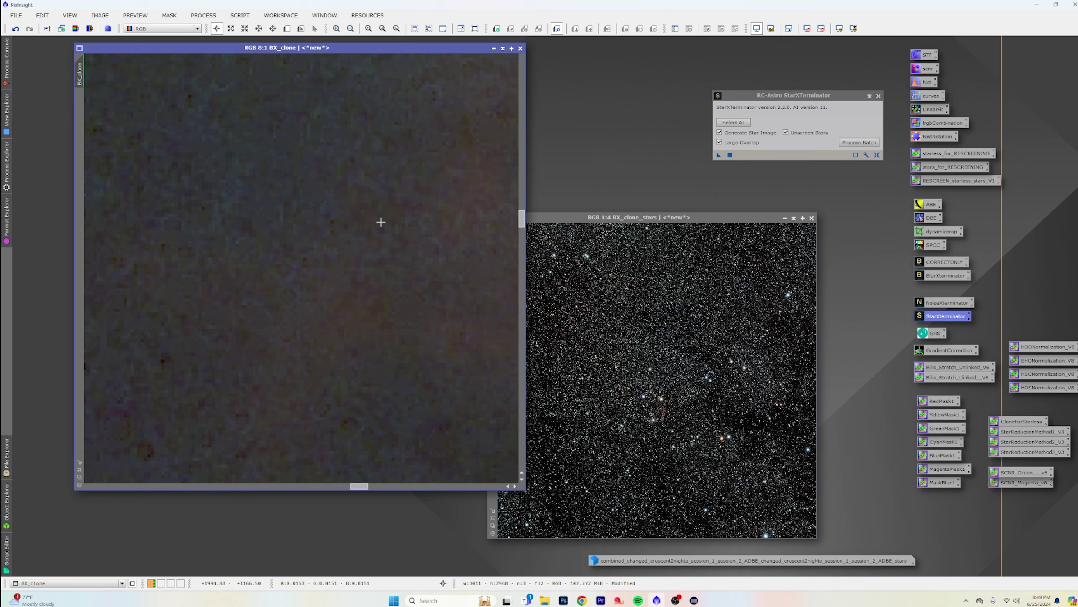
scroll(382, 224, down, 5)
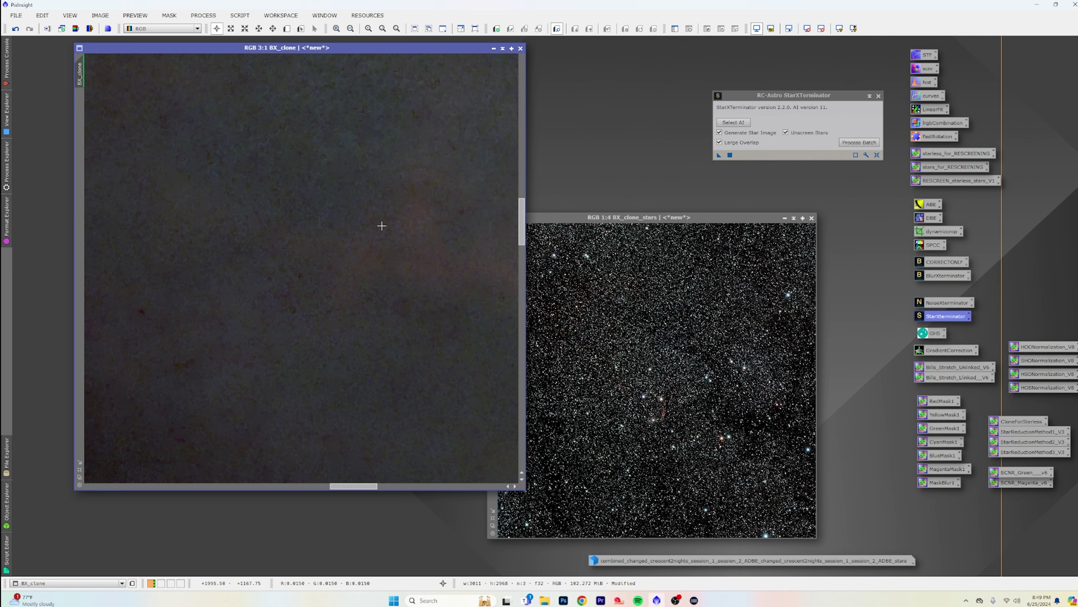
scroll(367, 261, down, 4)
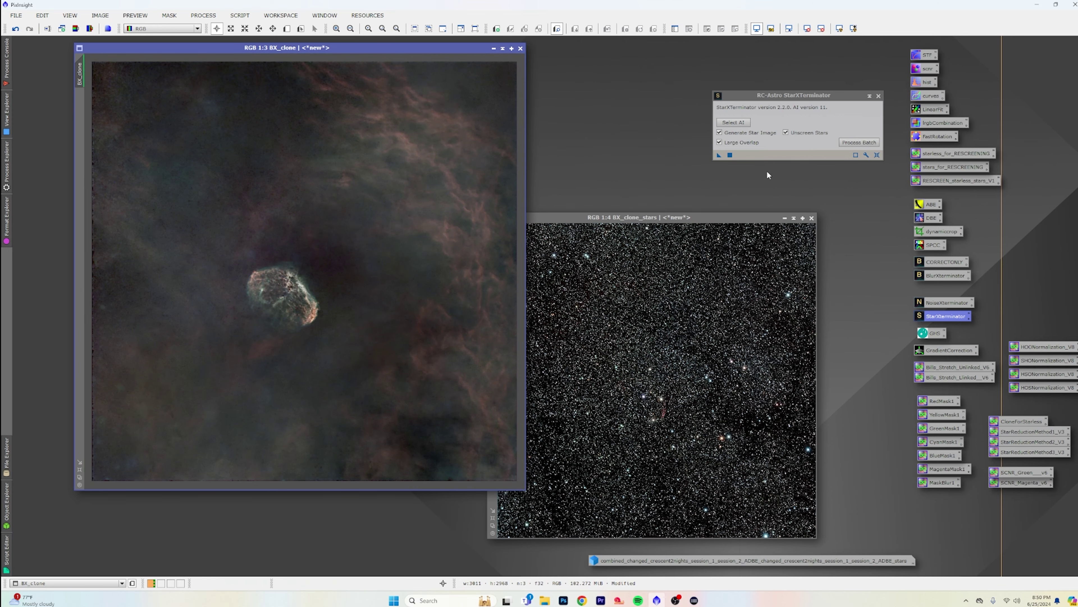
Step: Close StarXTerminator, park BX_clone_stars as an icon at lower right, and reset BX_clone's STF
click(878, 95)
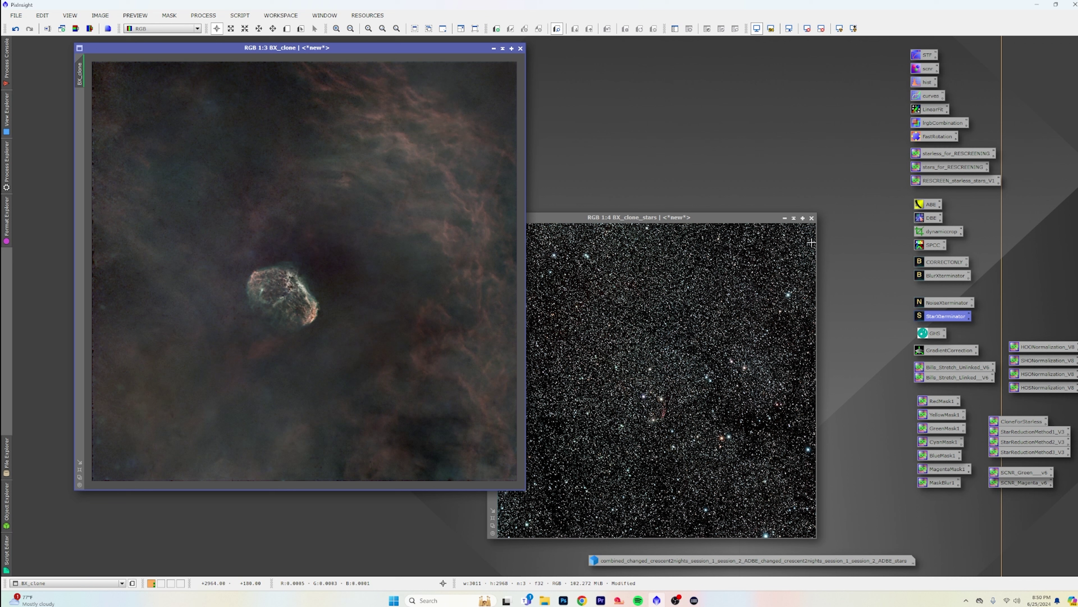
click(784, 217)
drag(687, 386, 793, 454)
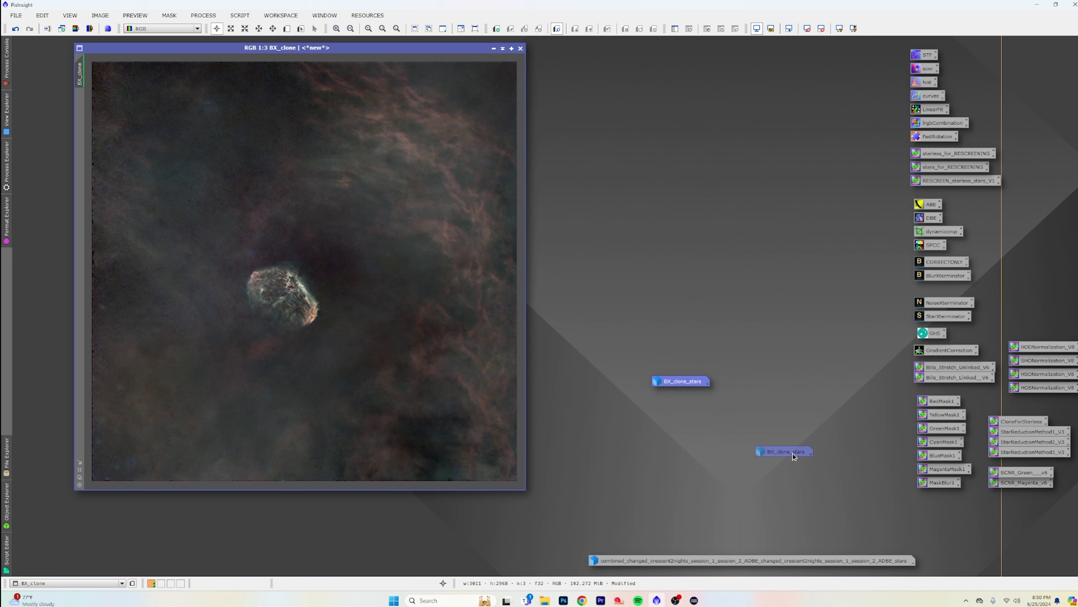
drag(836, 539, 837, 542)
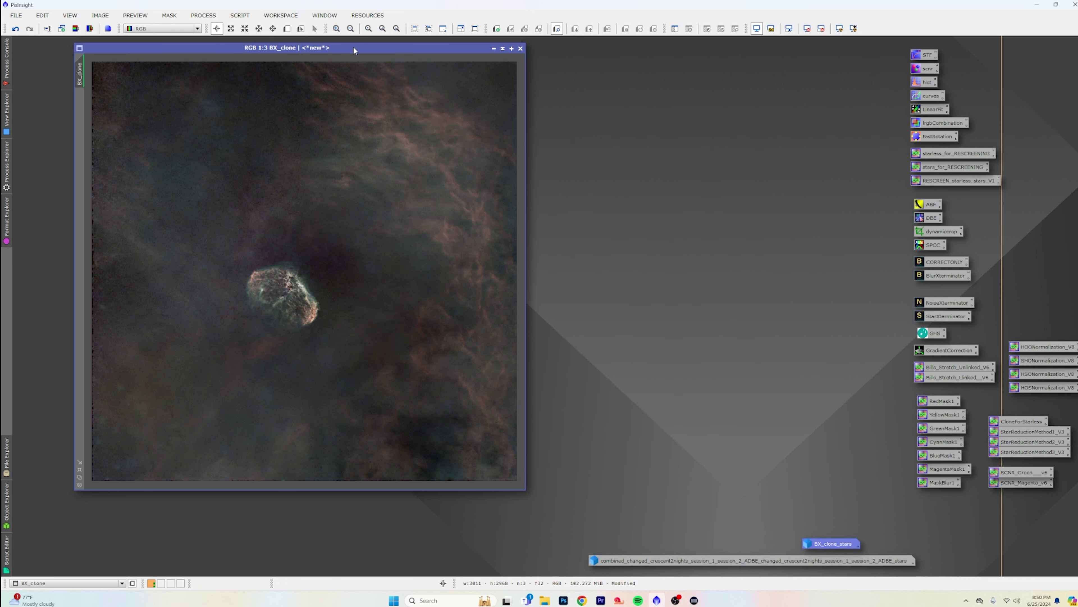
drag(353, 47, 407, 45)
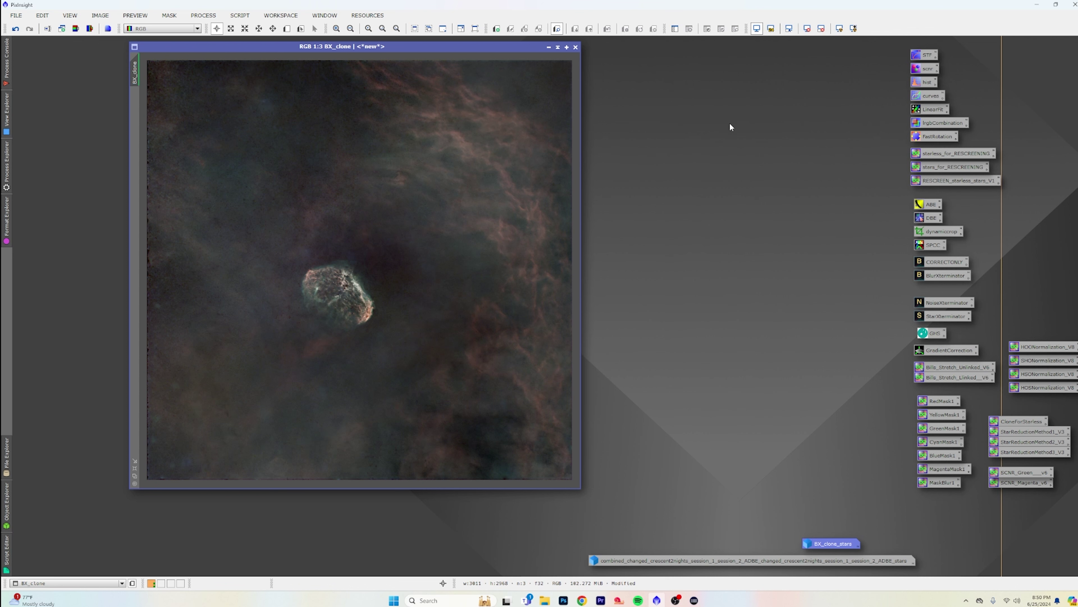
click(807, 28)
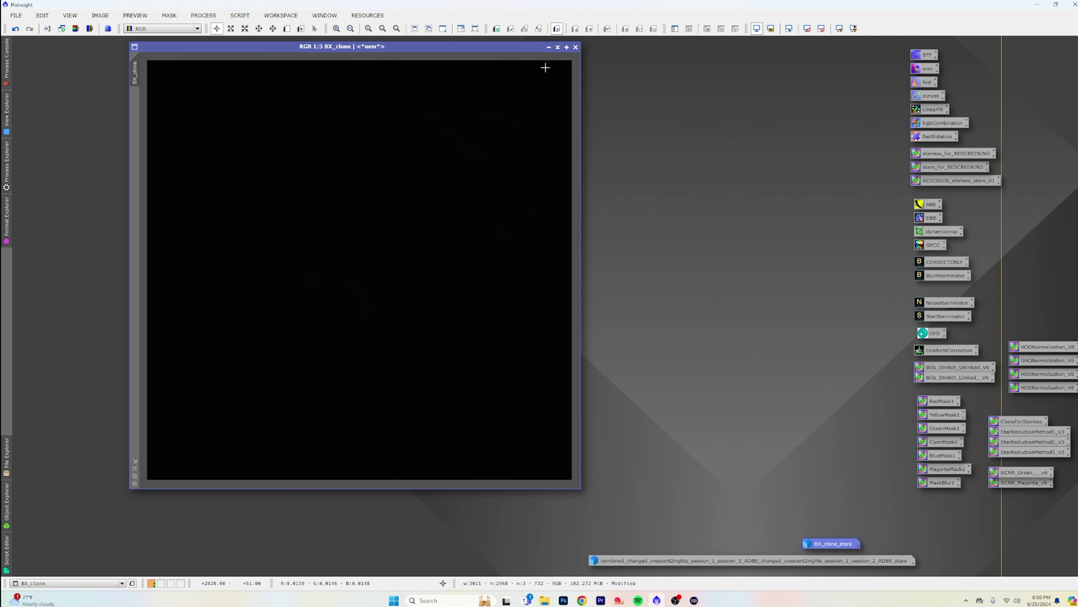
drag(470, 45, 451, 48)
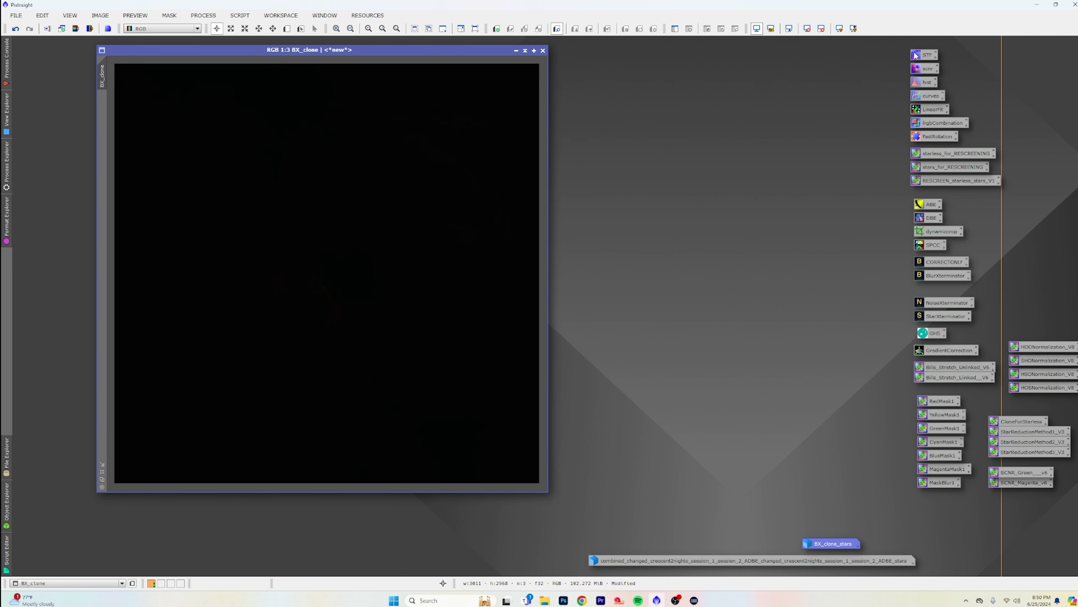
Step: Open HistogramTransformation on BX_clone with a real-time preview and zoom the histogram fully out
double_click(926, 82)
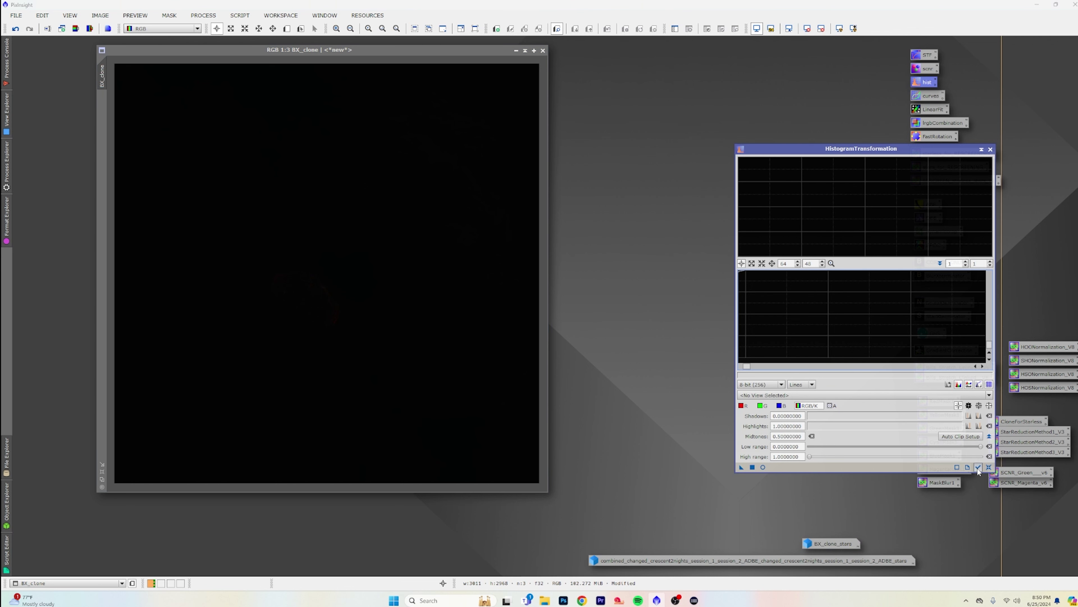
click(763, 467)
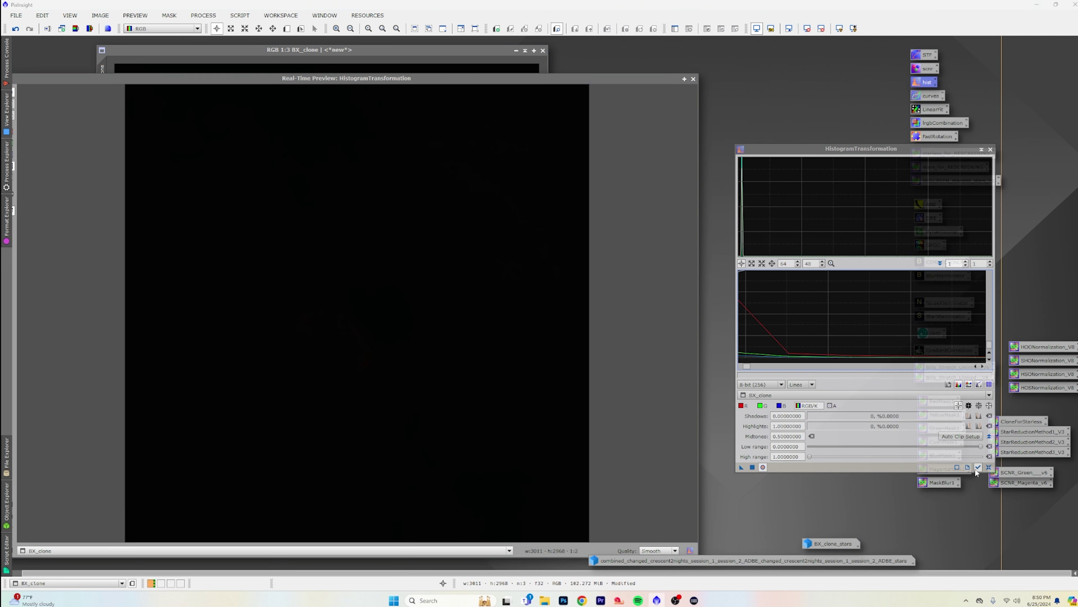
click(798, 266)
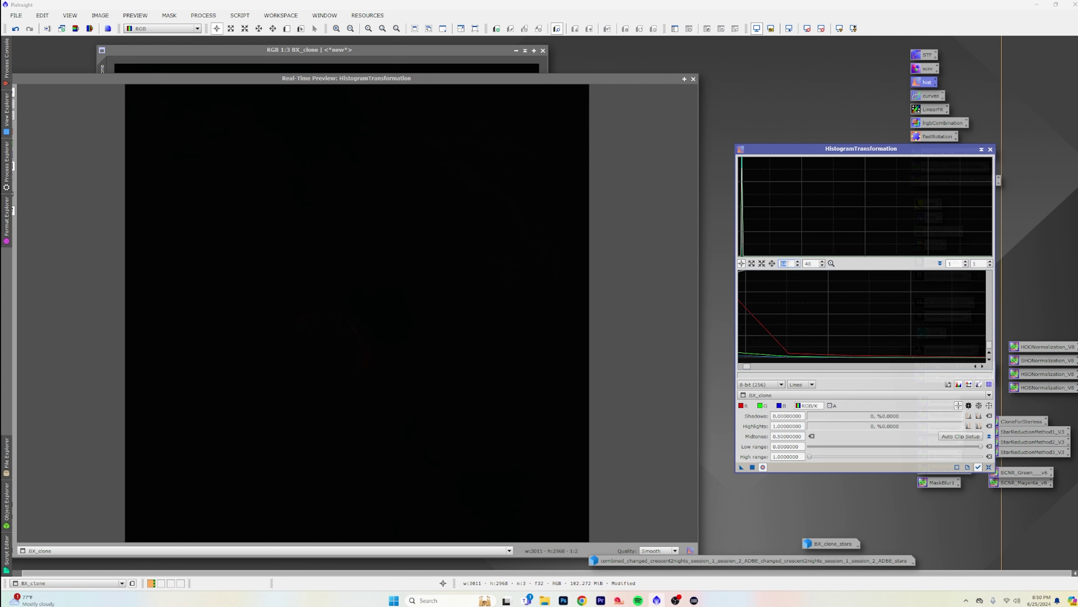
click(797, 266)
click(797, 266)
click(798, 266)
click(798, 266)
click(798, 266)
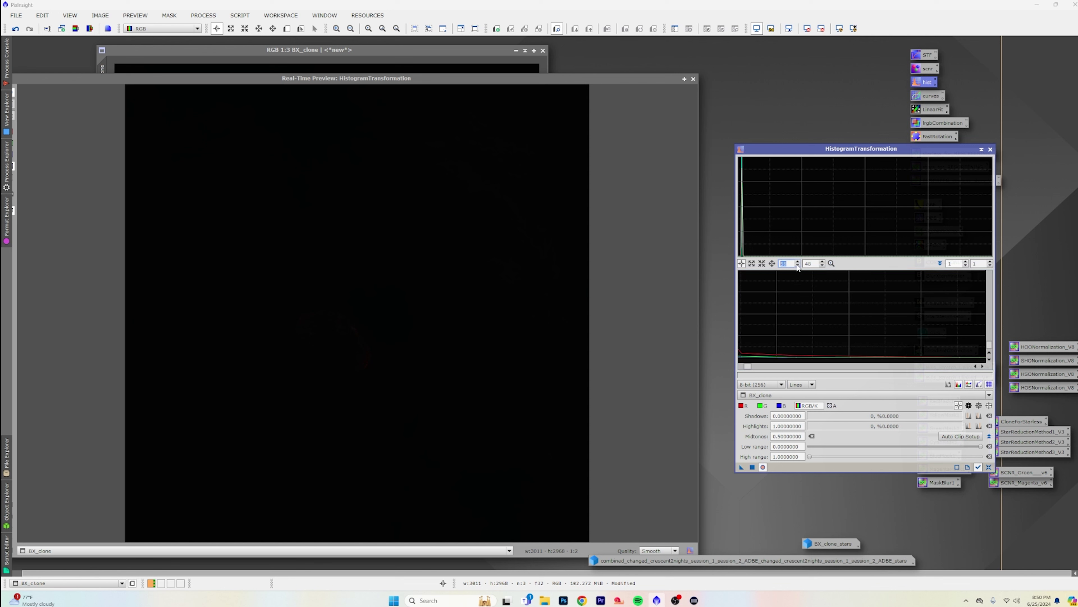
click(797, 266)
click(798, 266)
click(797, 266)
click(798, 266)
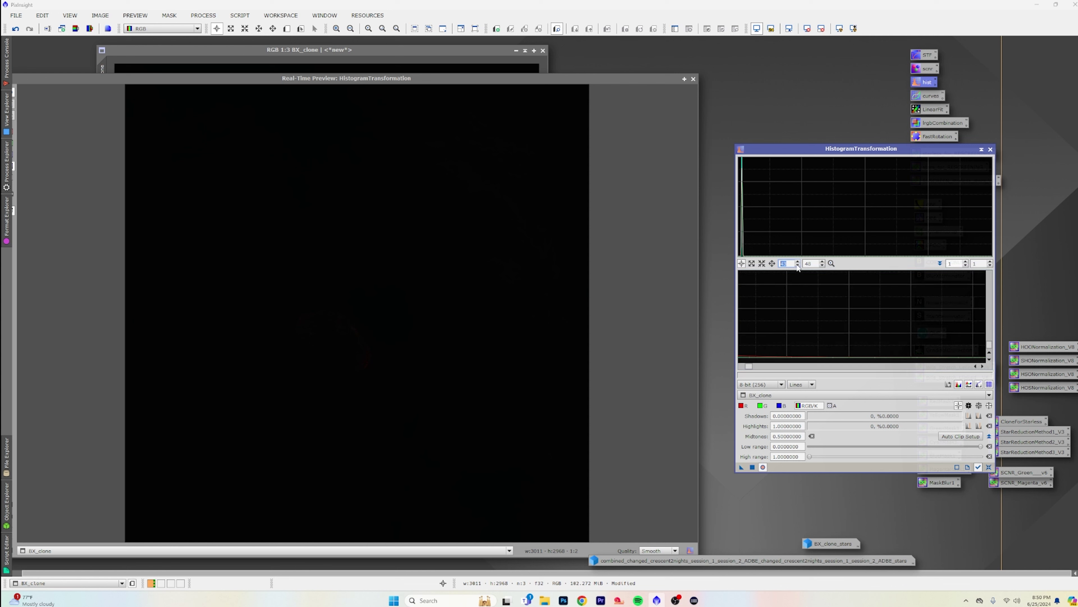
click(798, 266)
click(798, 266)
click(798, 266)
click(798, 266)
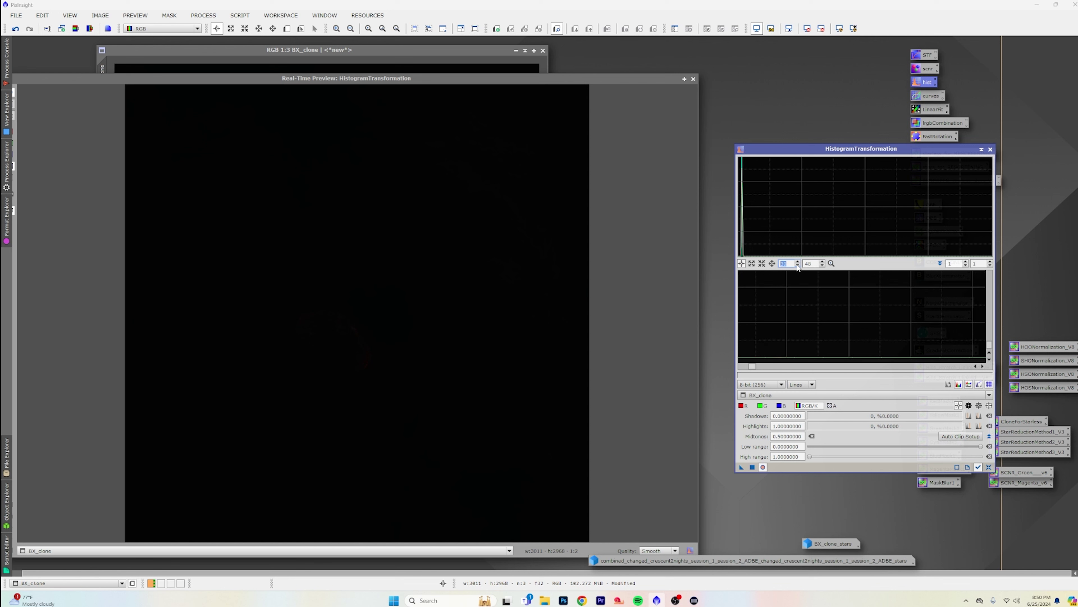
click(797, 266)
click(798, 266)
click(798, 266)
click(798, 265)
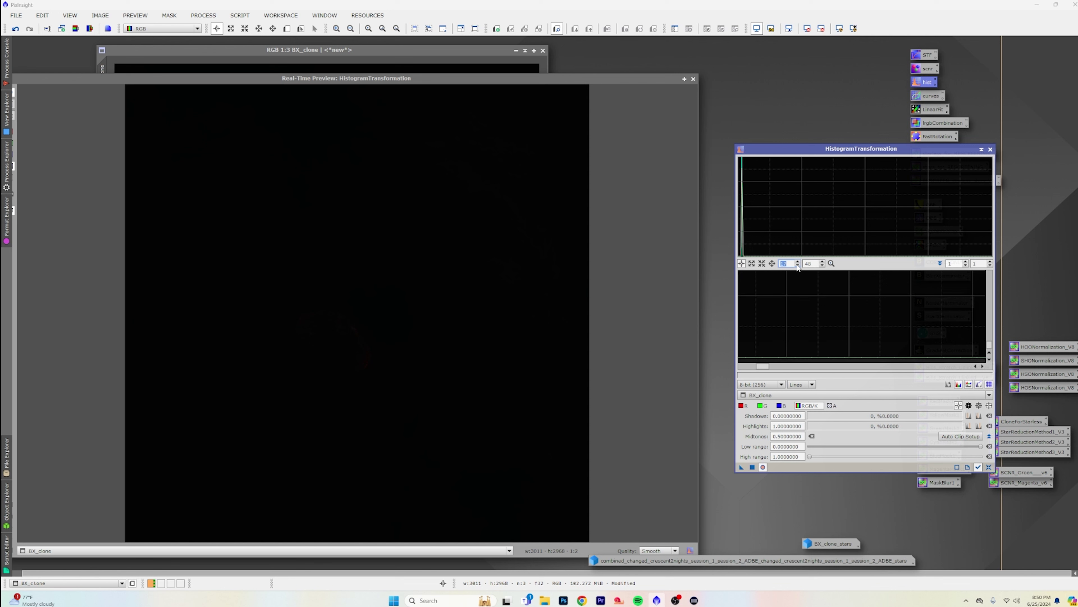
click(798, 266)
click(798, 266)
click(797, 266)
click(798, 266)
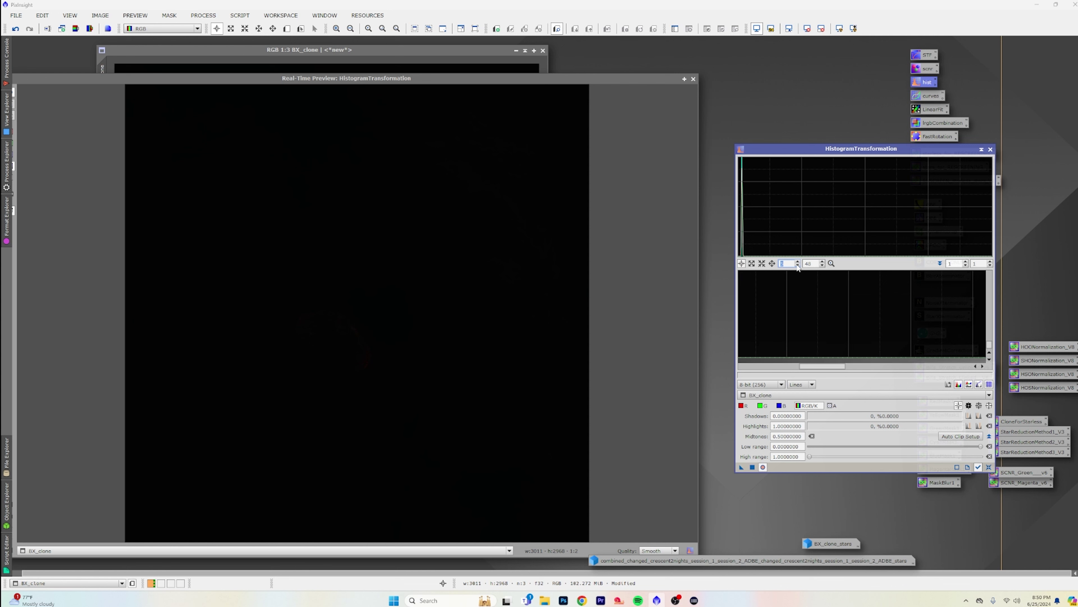
click(798, 265)
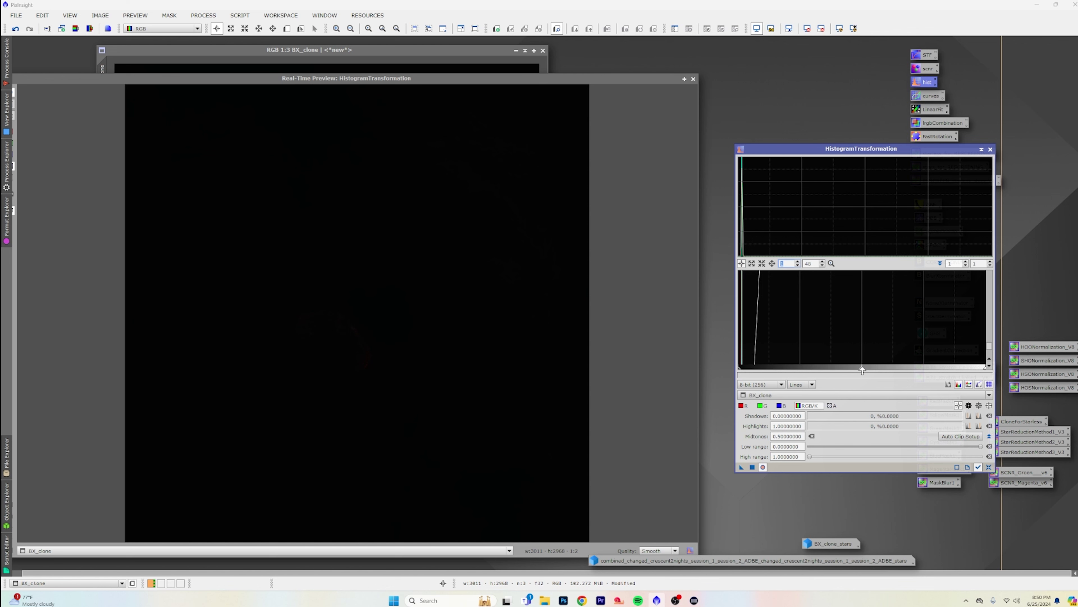
Step: Preview a midtones stretch near 0.05, then close the histogram tool and preview unapplied
drag(862, 369, 757, 371)
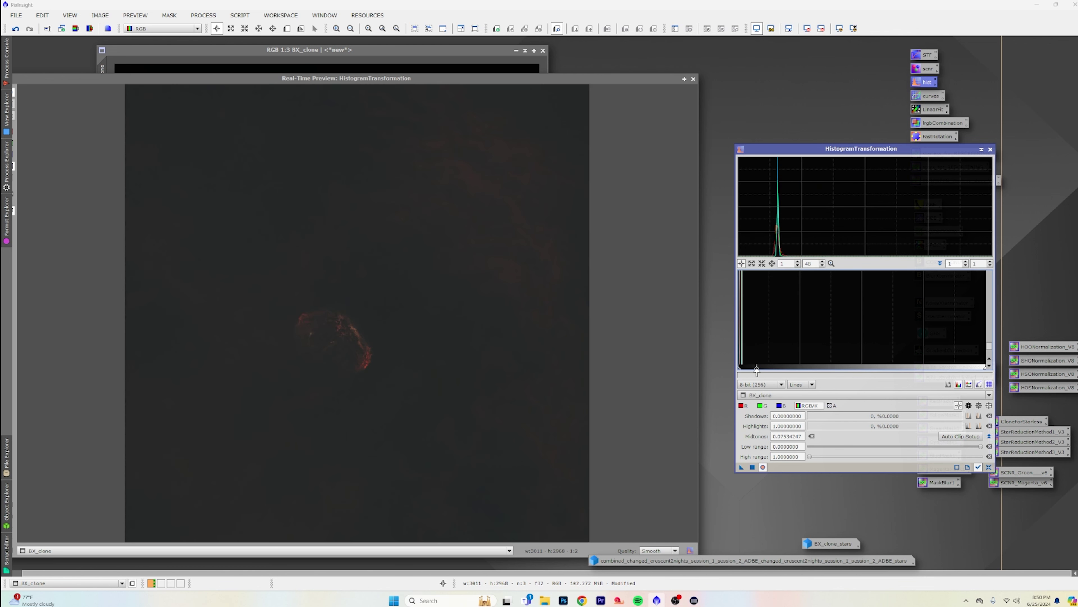
click(990, 150)
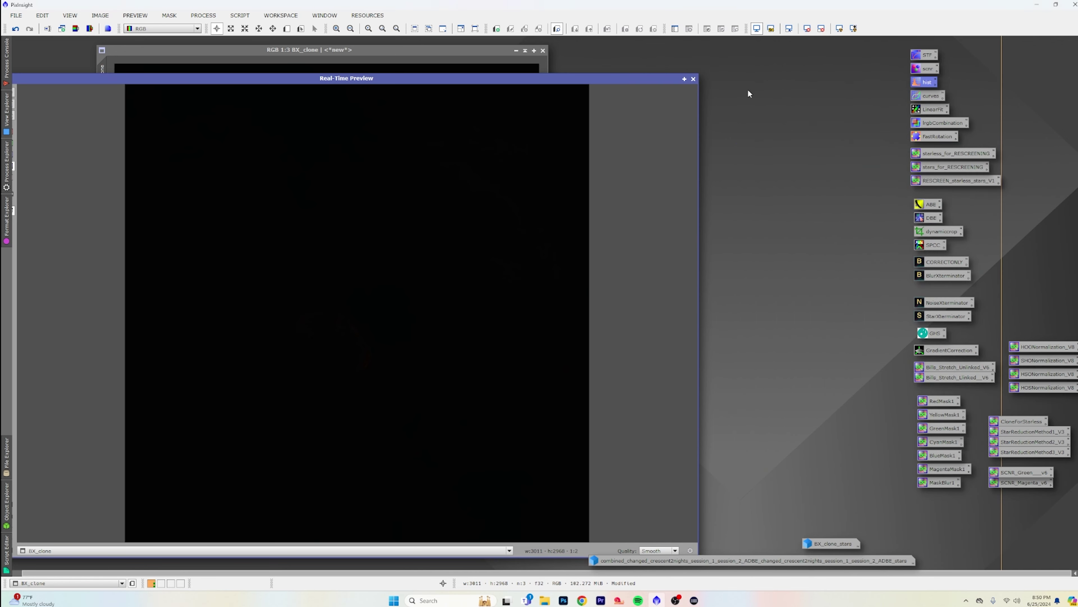
click(694, 78)
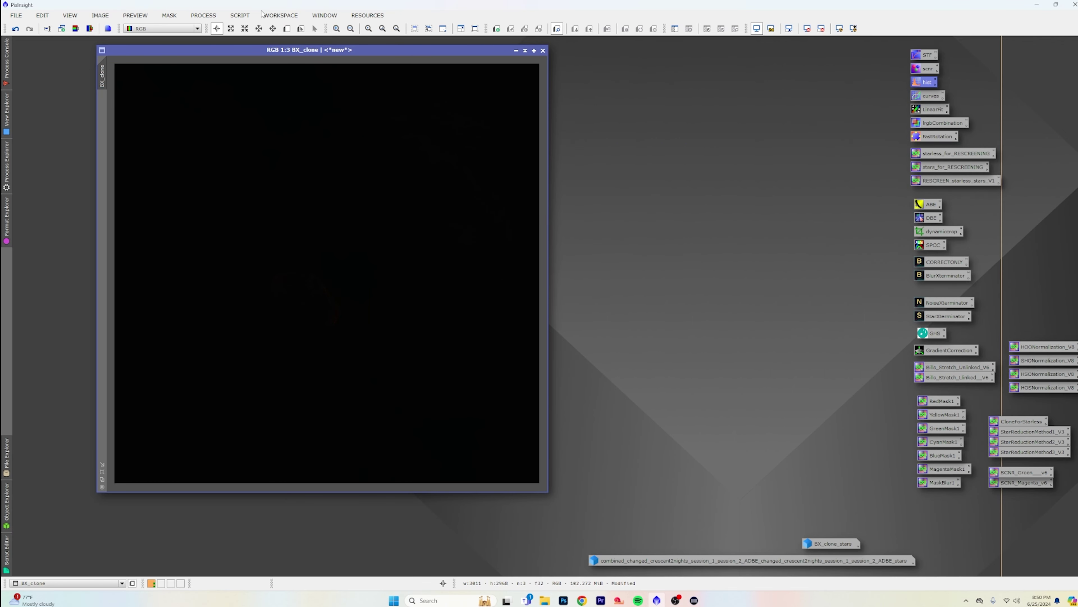
Step: Run SetiAstro Statistical Stretch on BX_clone with target median 0.25 and a slightly raised curves boost
click(240, 15)
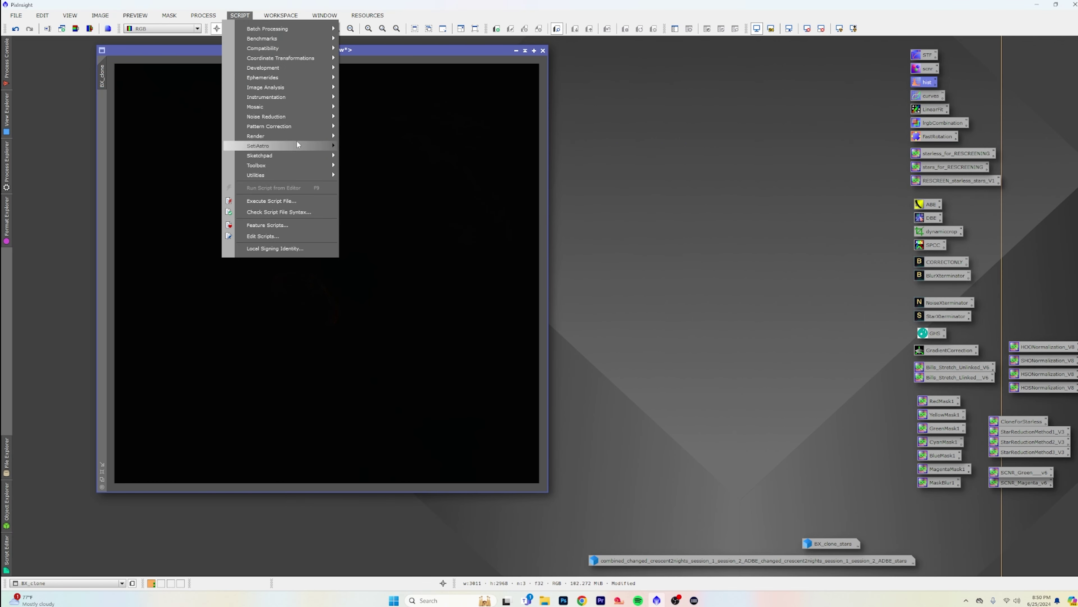
mouse_move(302, 144)
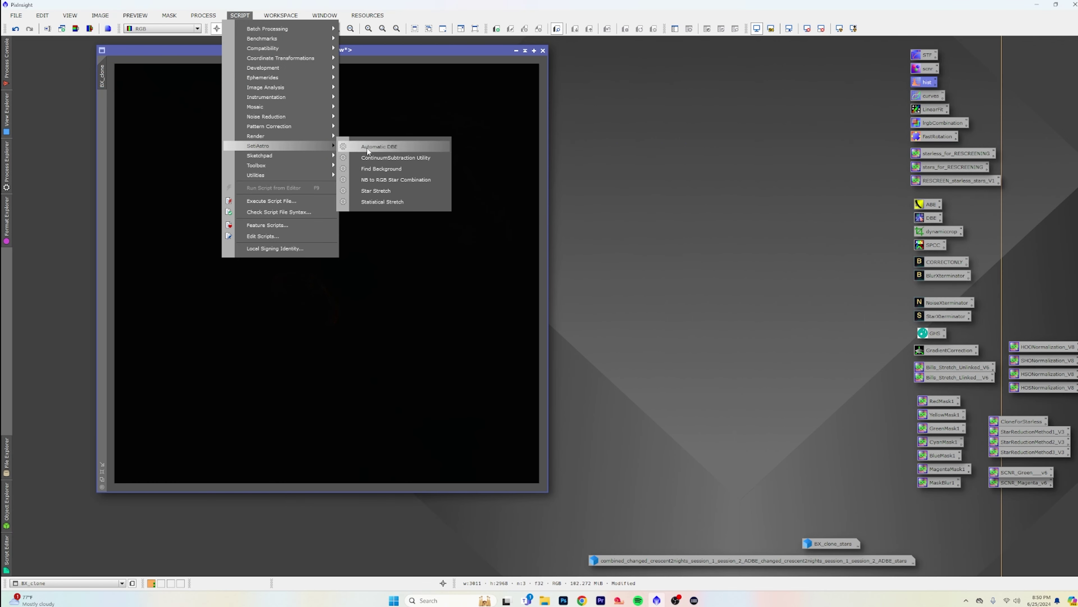
click(424, 202)
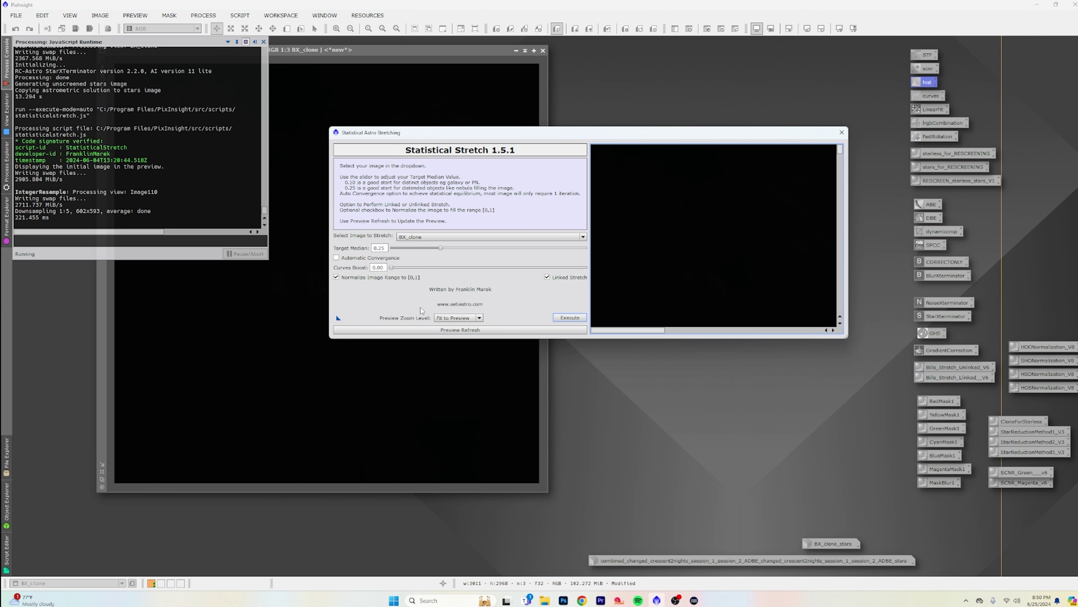
drag(393, 269, 423, 270)
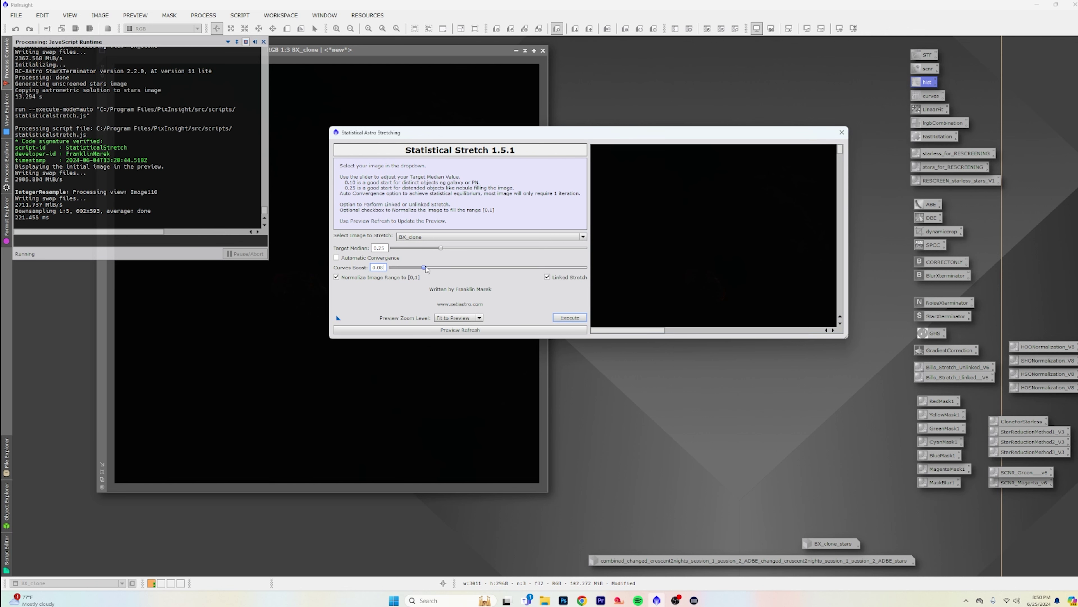
click(569, 317)
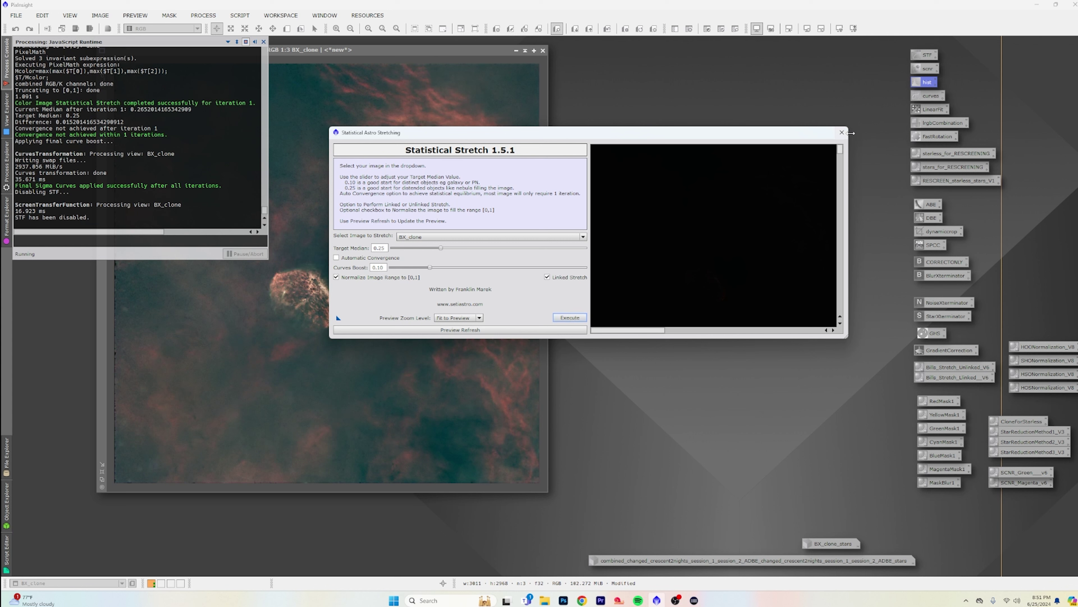
click(842, 132)
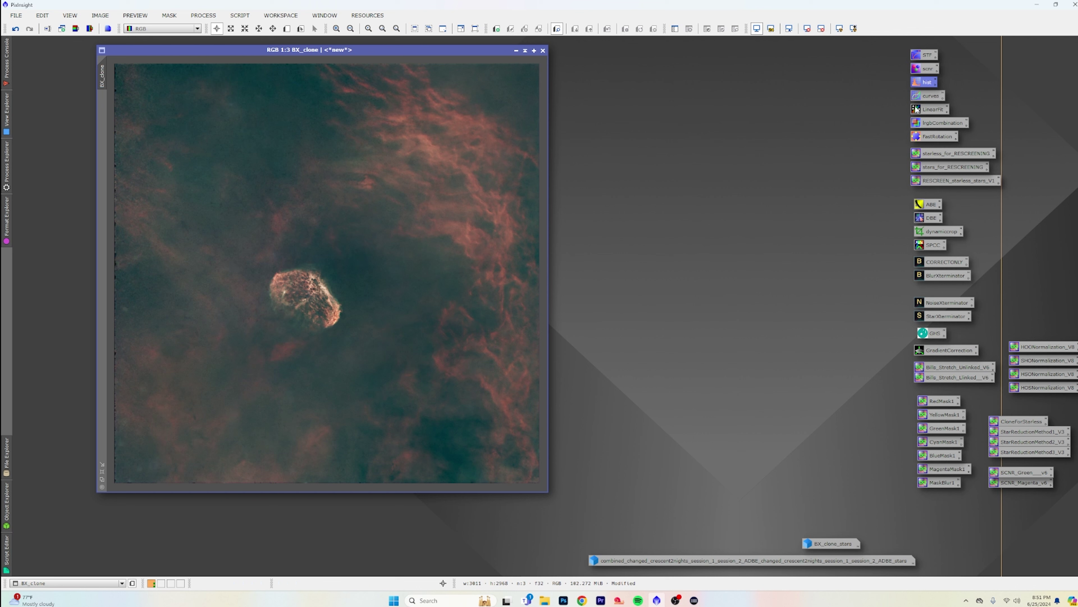
Step: Apply a curve that pulls down shadows and lower midtones and slightly lifts upper midtones
double_click(928, 96)
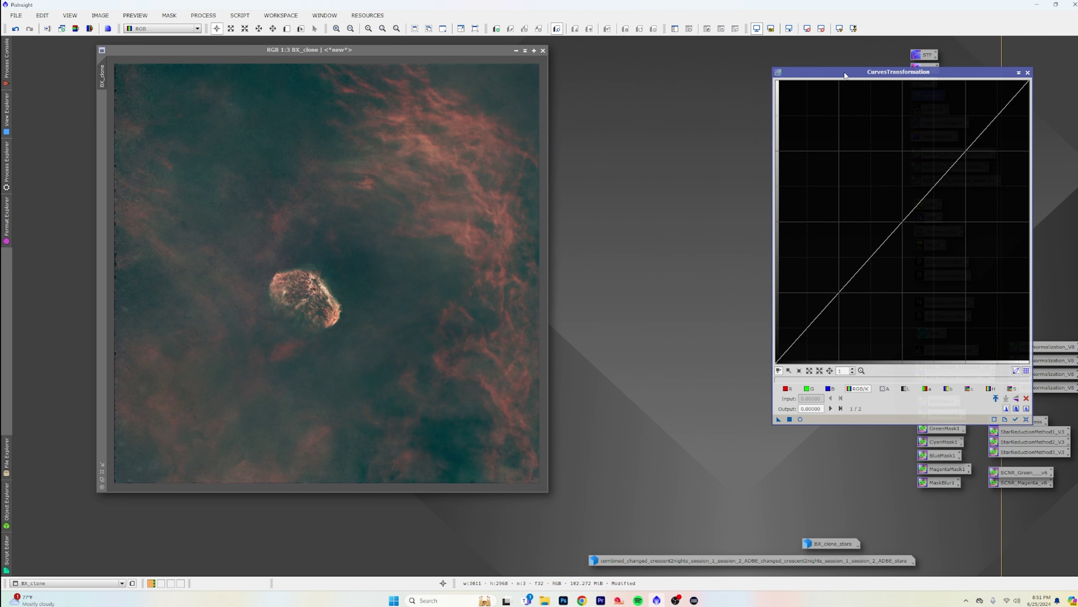
drag(879, 75, 772, 66)
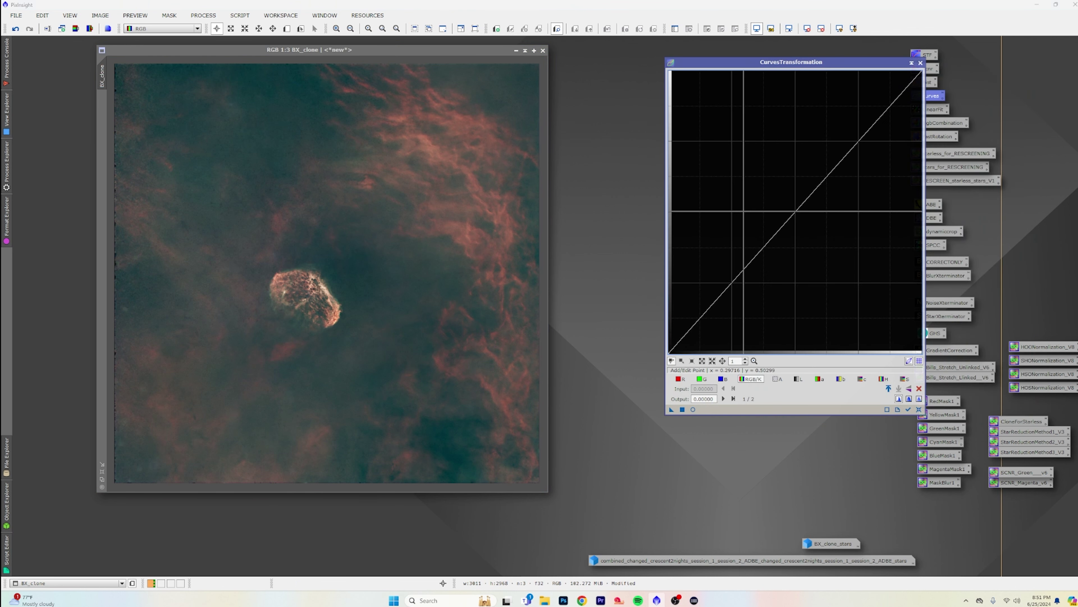
click(693, 409)
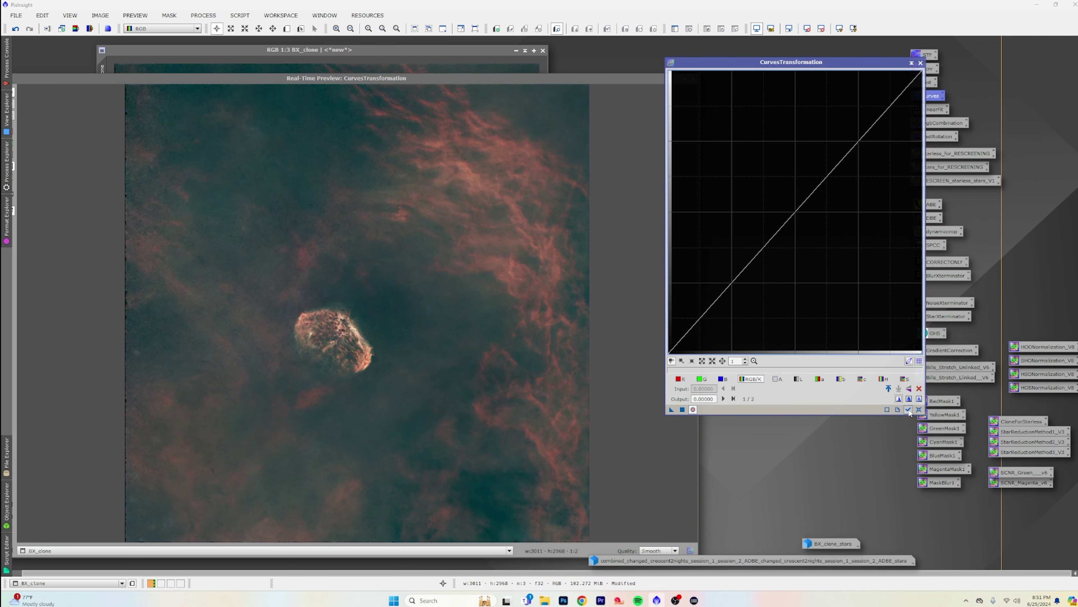
drag(433, 310, 436, 308)
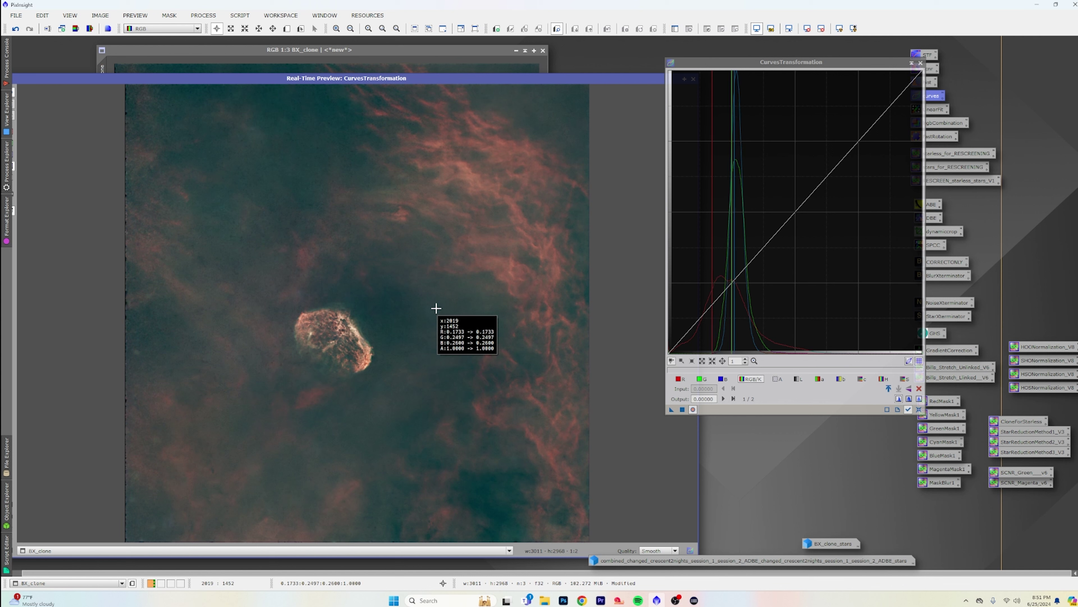
drag(436, 308, 436, 308)
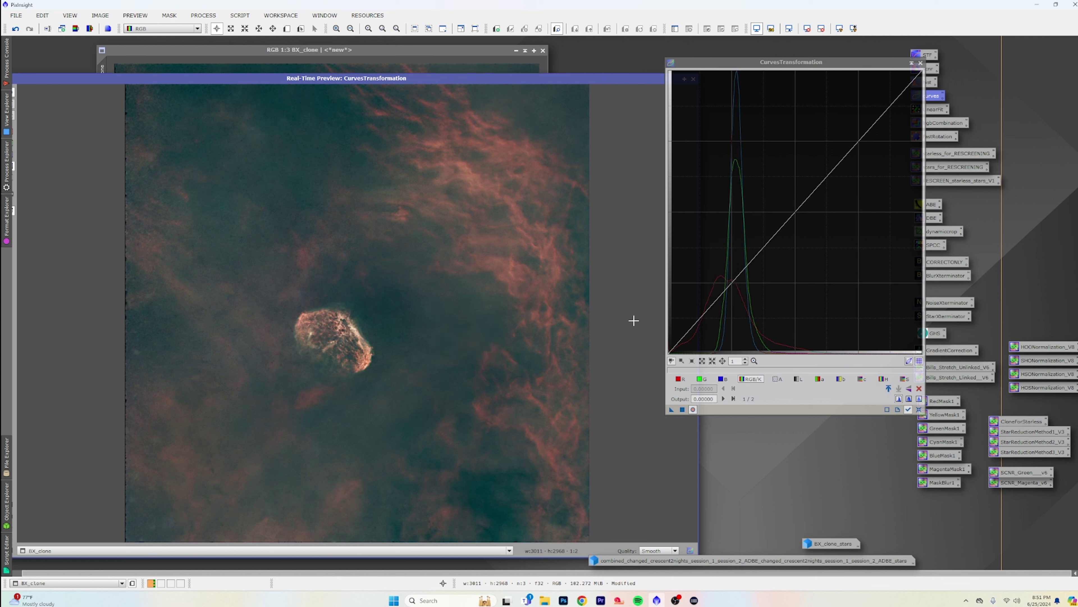
drag(717, 300, 716, 311)
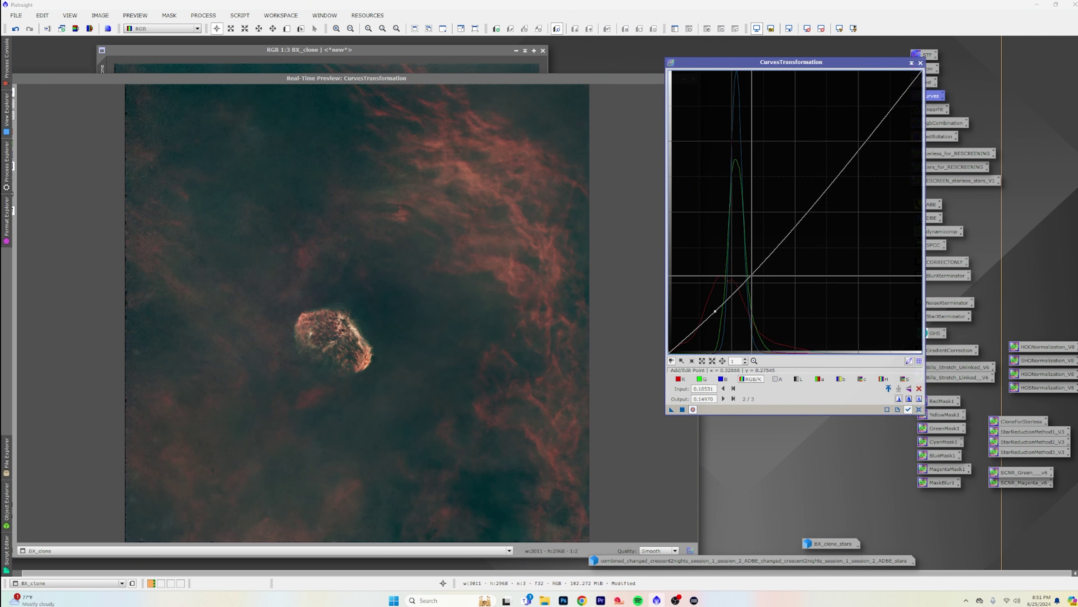
mouse_move(751, 259)
mouse_down()
mouse_move(752, 271)
mouse_move(760, 258)
mouse_up()
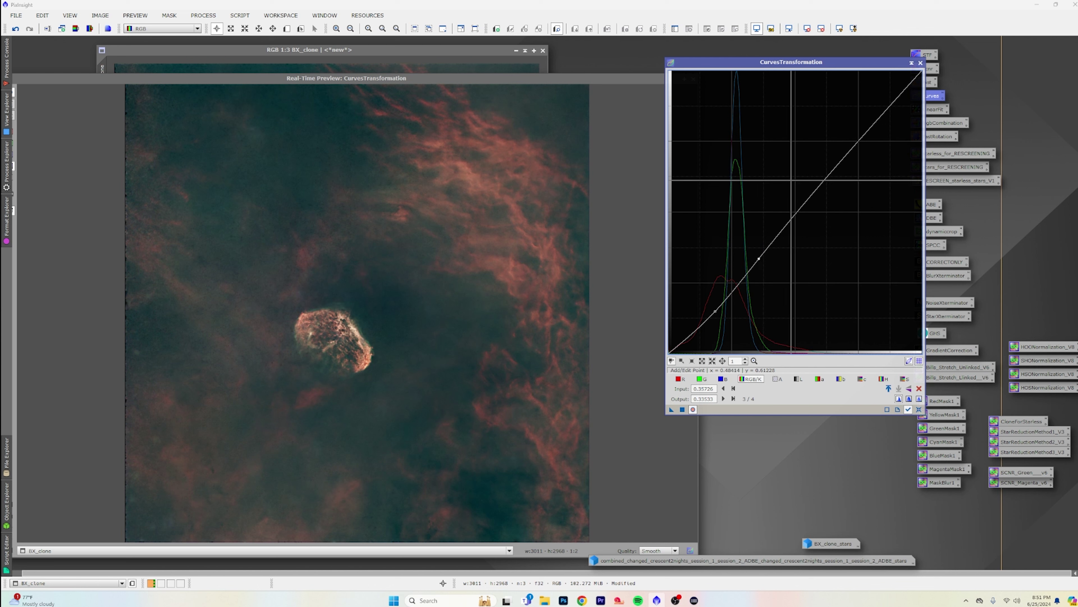
click(838, 160)
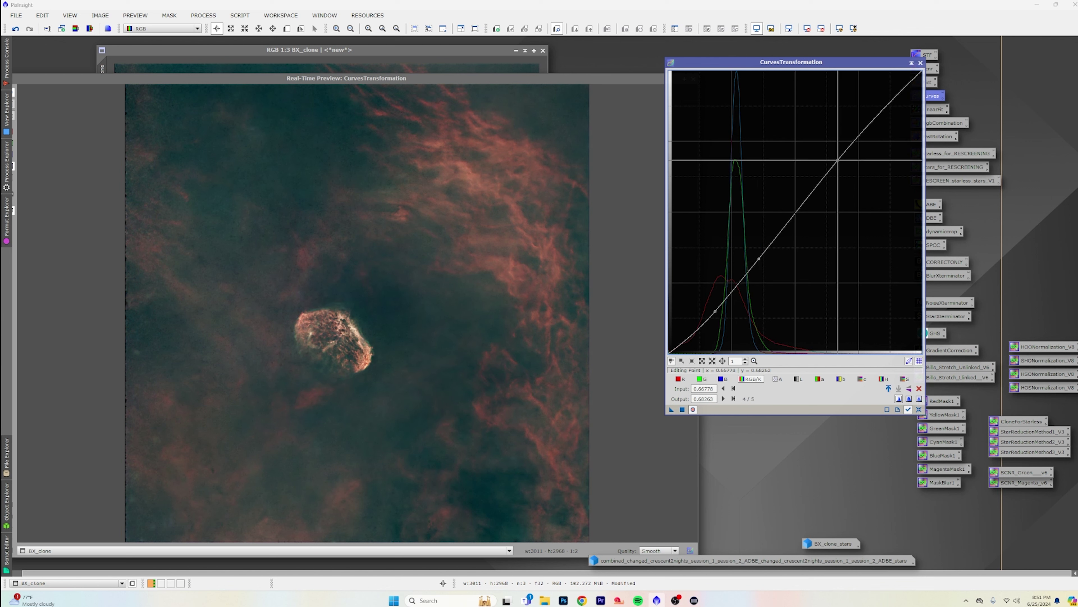
drag(838, 160, 837, 157)
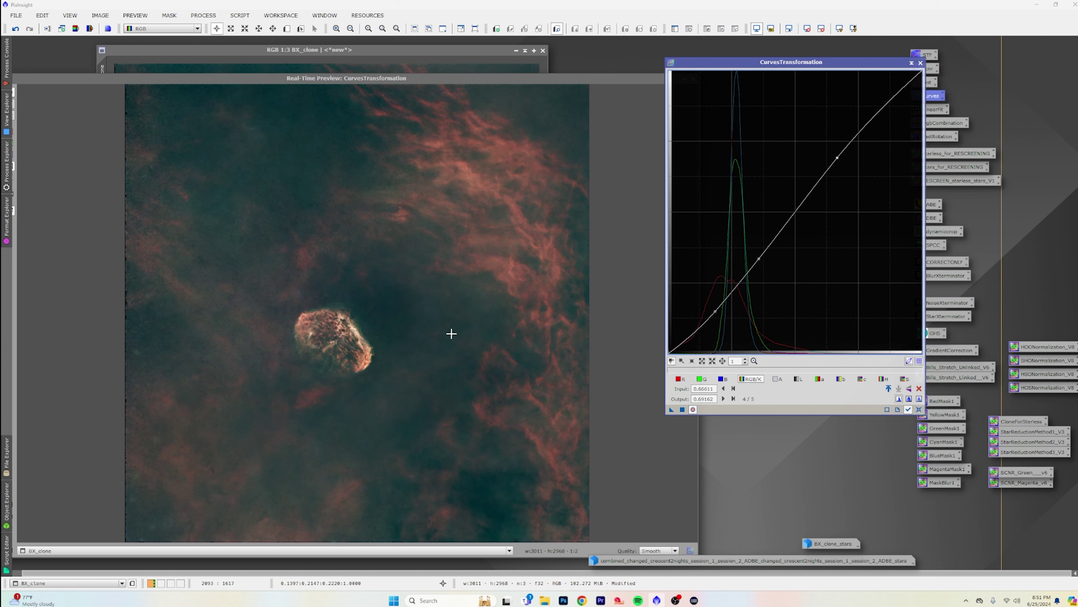
click(682, 409)
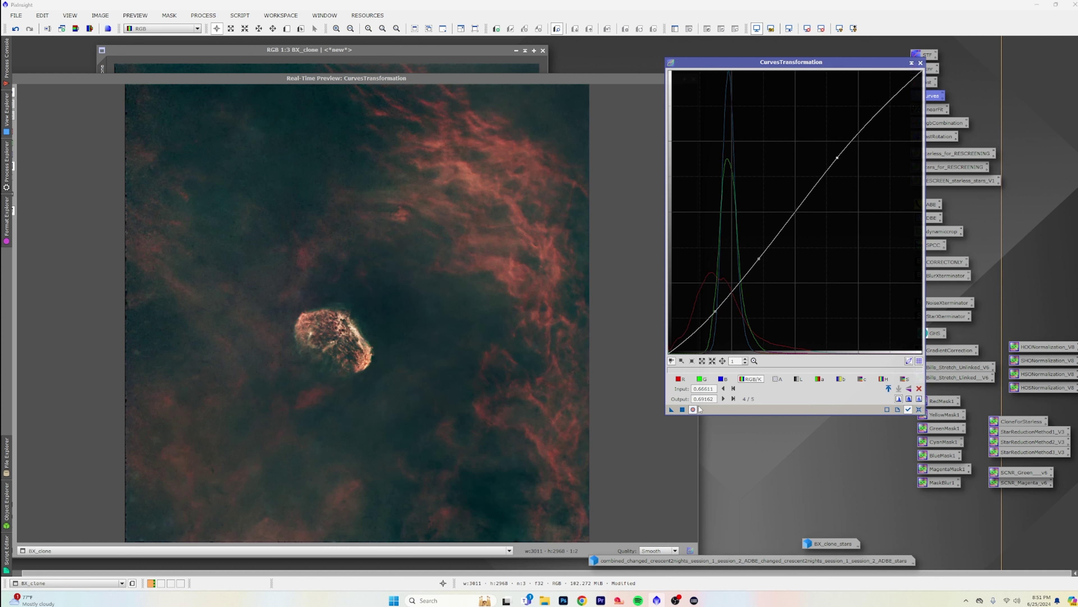
Step: Reset the curve, anchor it at the background level, and slightly lift the midtones
click(919, 410)
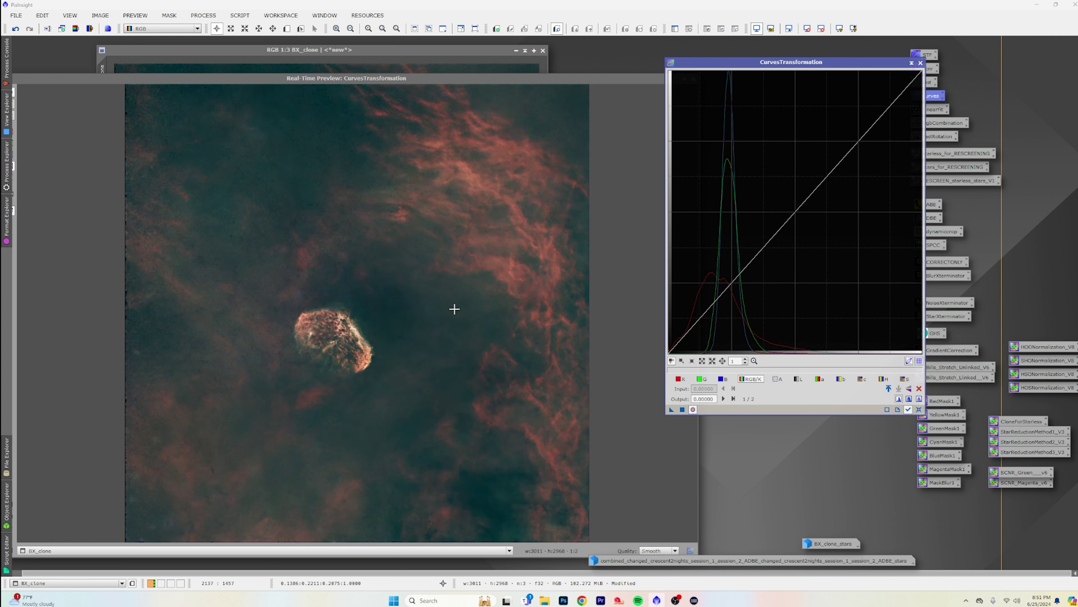
click(472, 302)
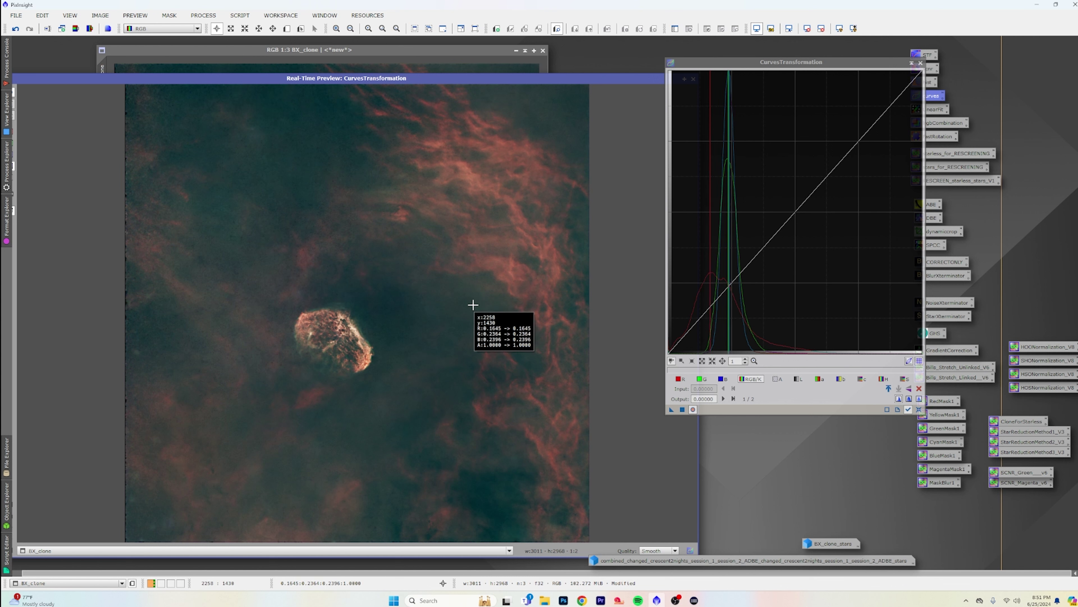
drag(475, 306, 474, 305)
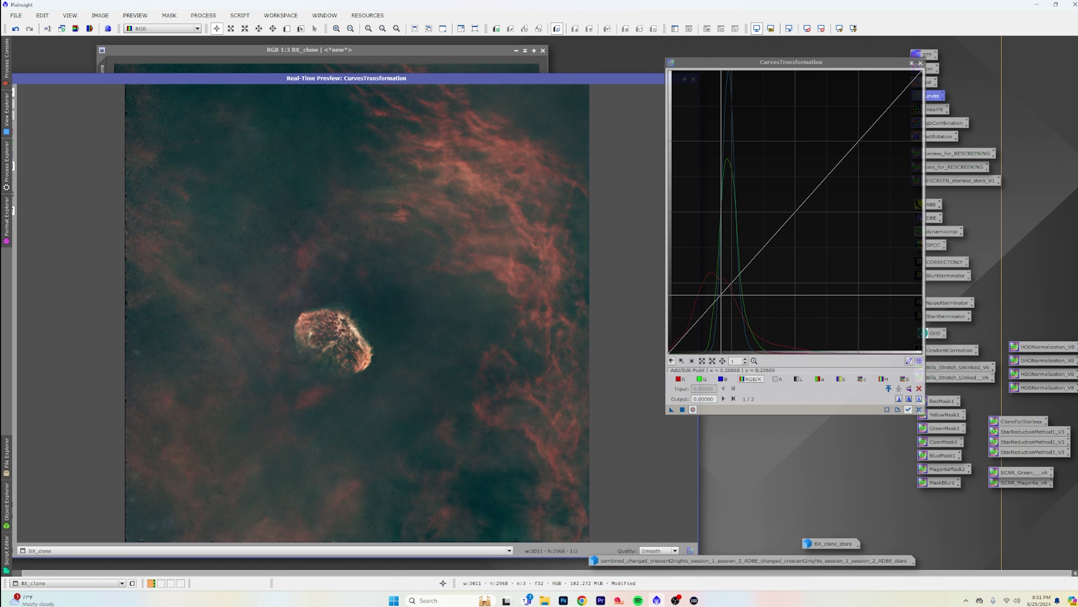
click(721, 294)
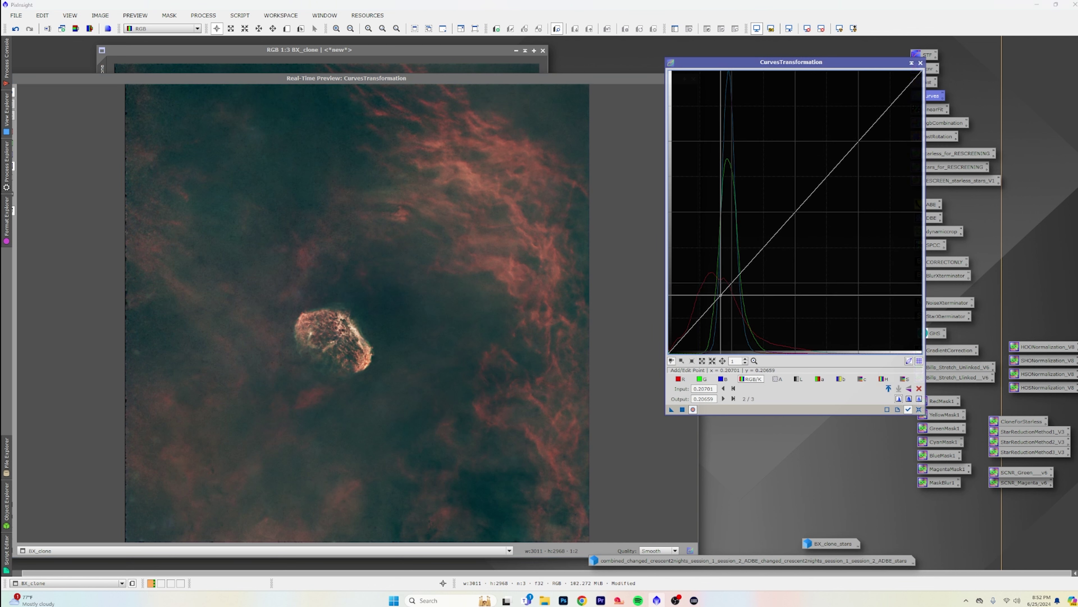
click(747, 264)
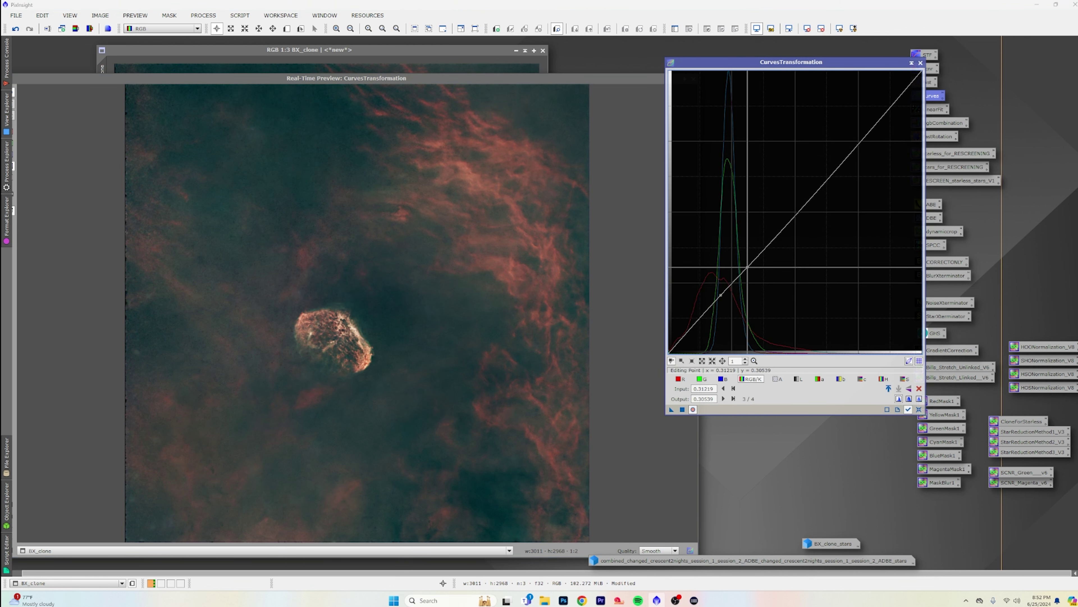
mouse_move(747, 264)
mouse_down()
mouse_move(748, 240)
mouse_move(752, 258)
mouse_up()
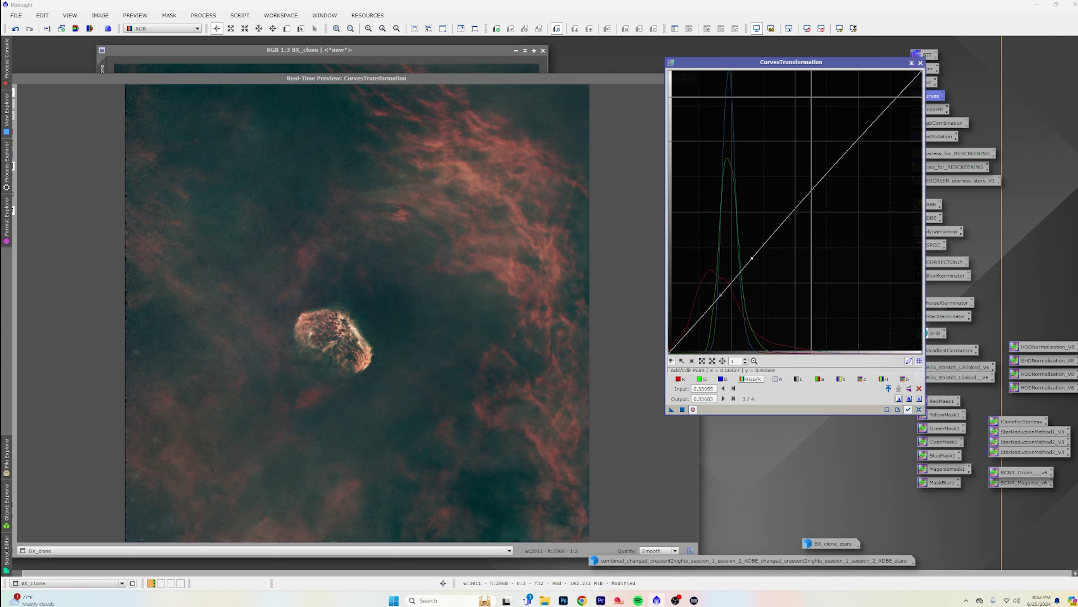
click(920, 63)
click(694, 79)
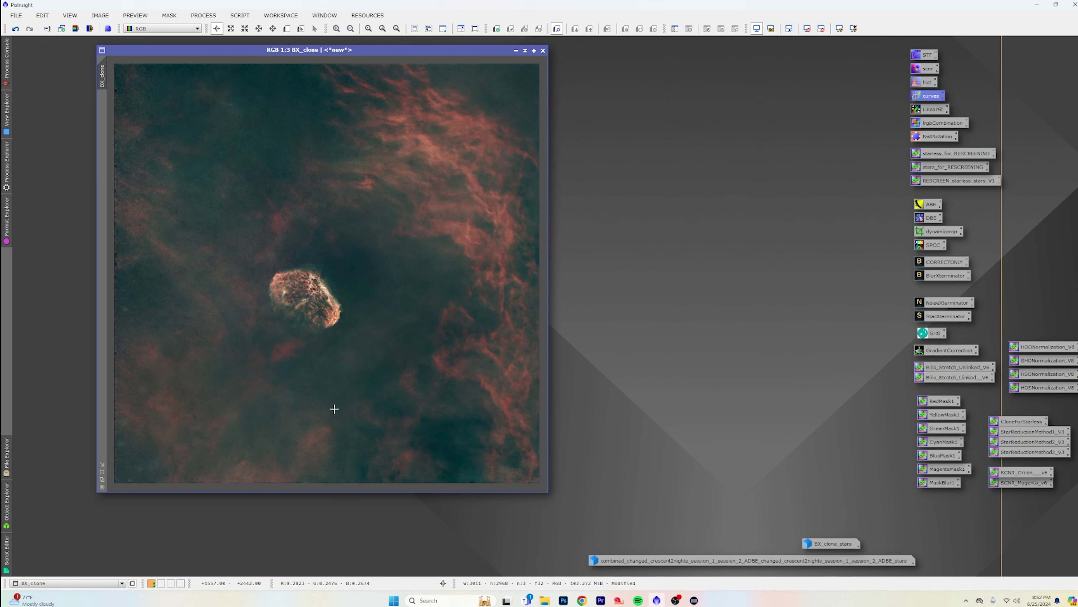
scroll(183, 358, up, 2)
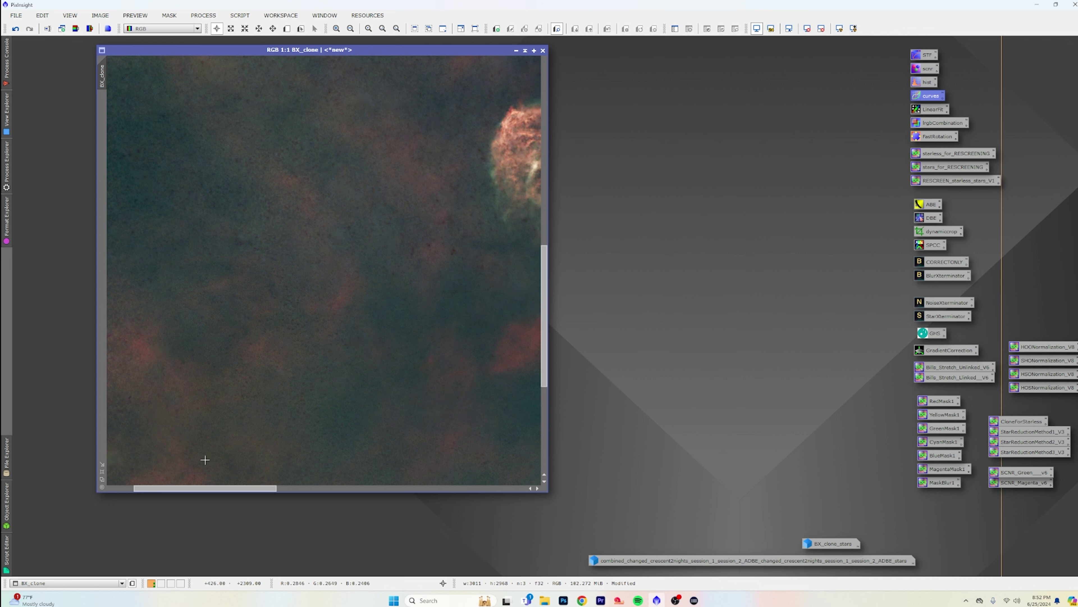
drag(218, 490, 71, 498)
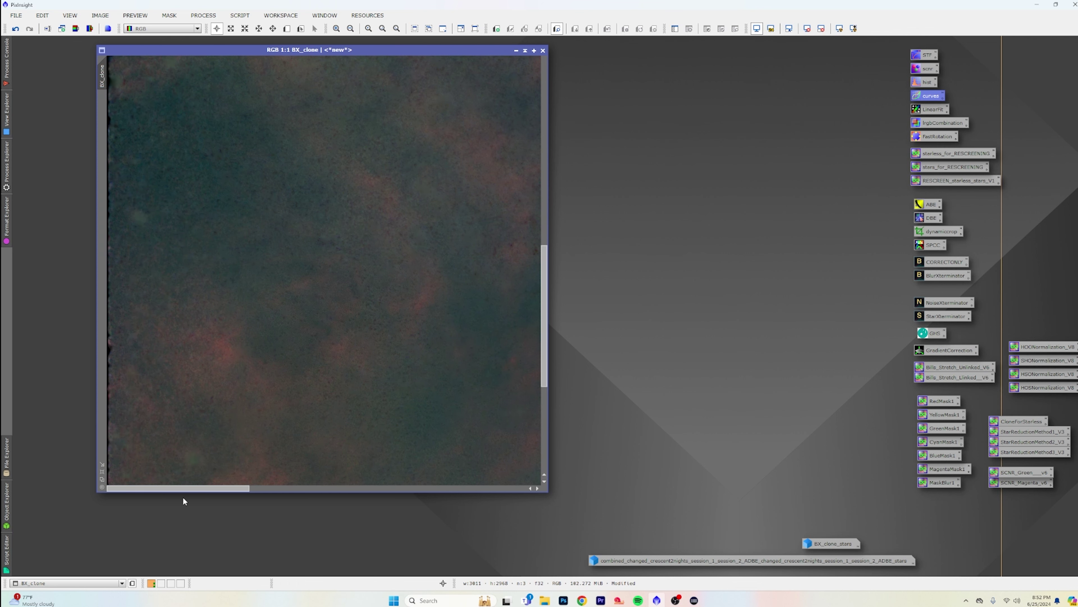
scroll(215, 431, down, 2)
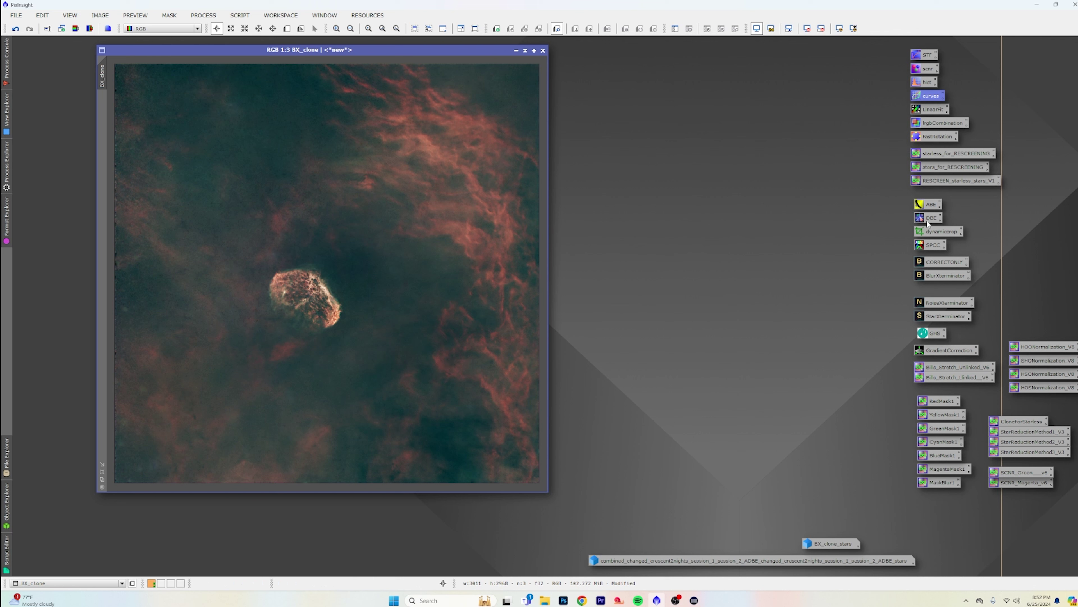
Step: Trim a sliver off the starless image's left edge with DynamicCrop and save the crop instance
double_click(938, 232)
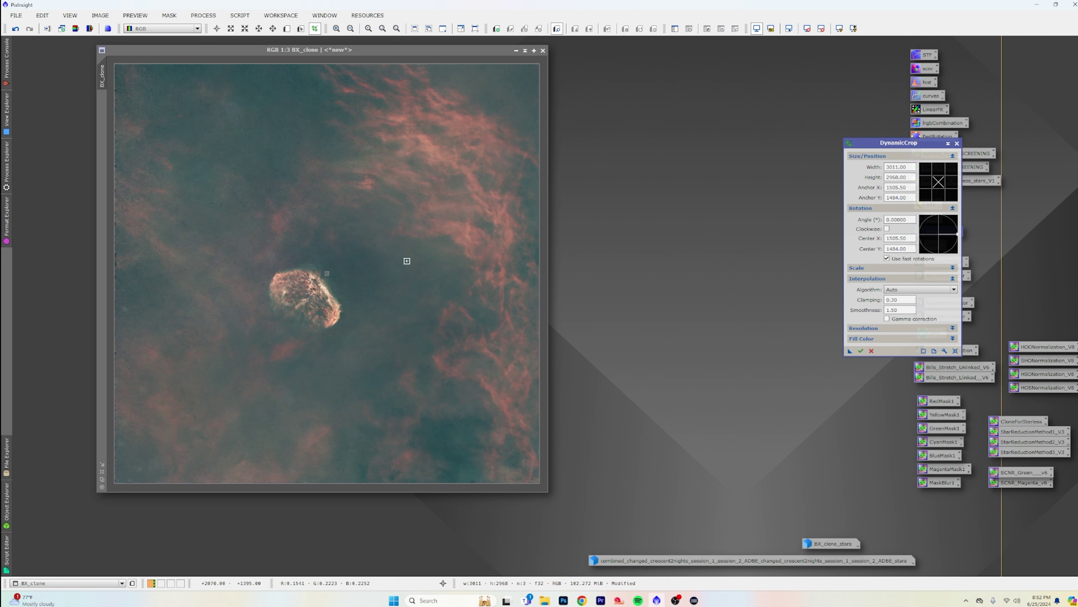
drag(114, 275, 120, 275)
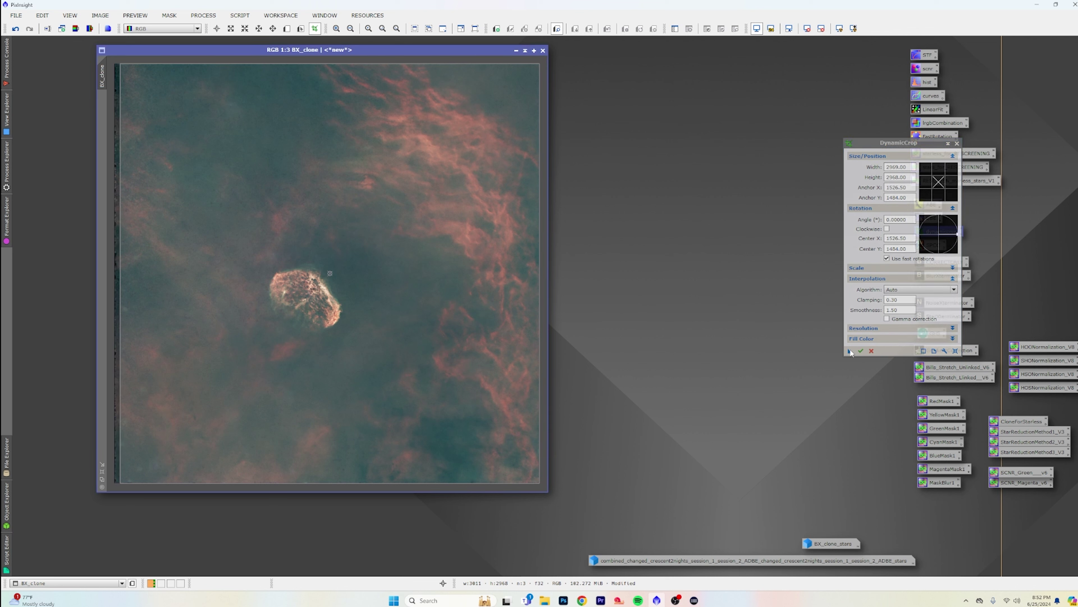
click(861, 351)
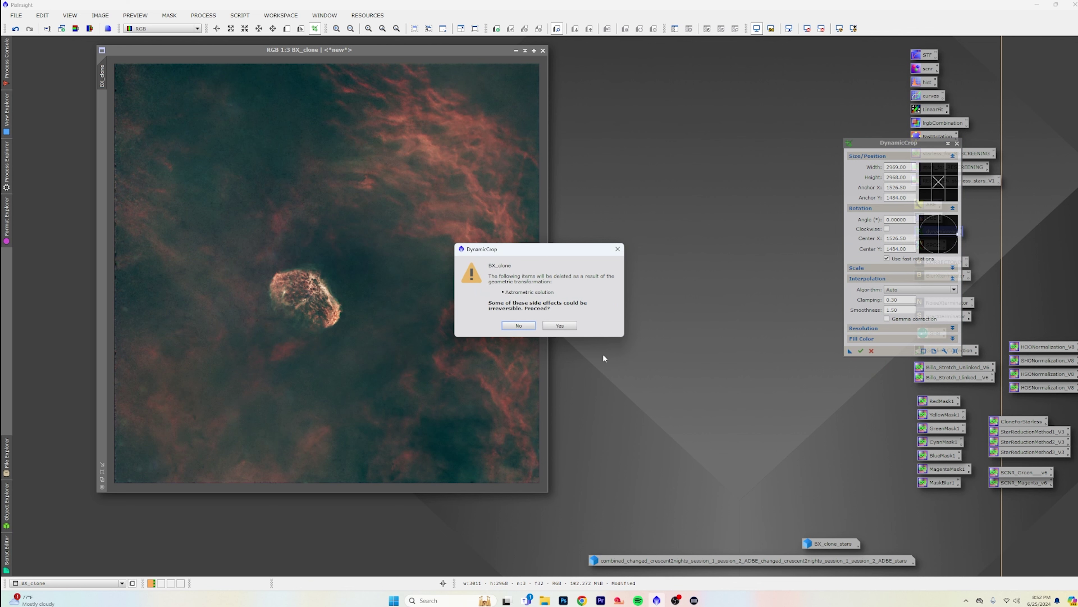
click(559, 325)
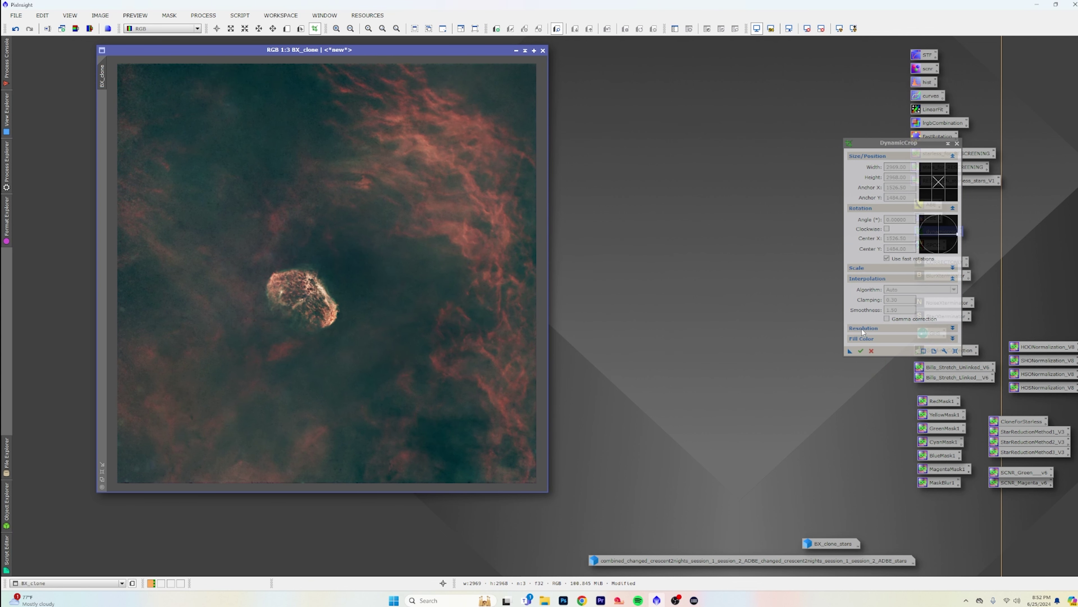
drag(850, 351, 862, 448)
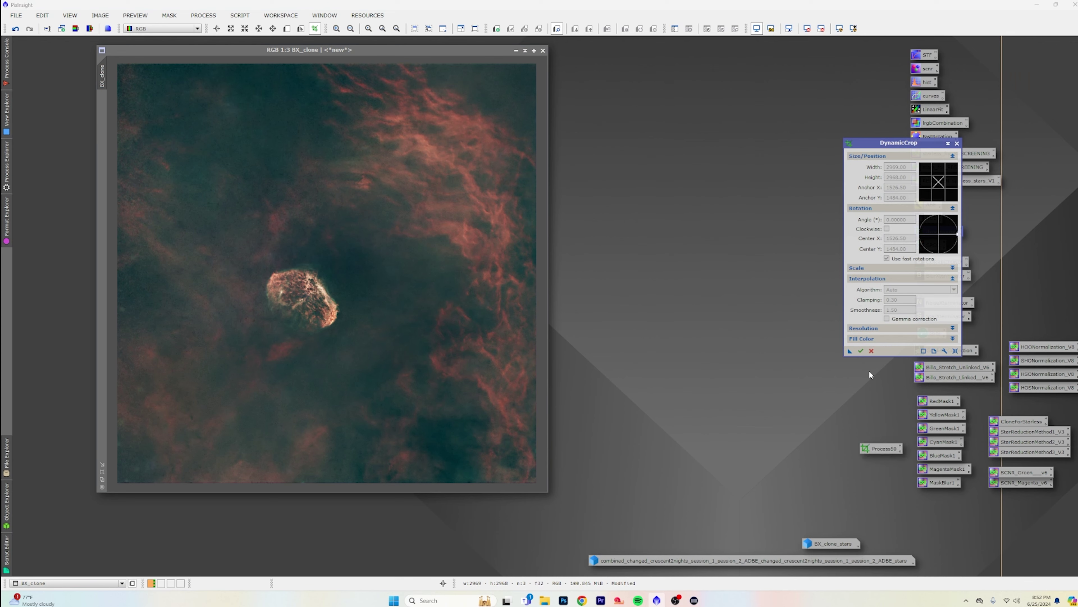
click(957, 144)
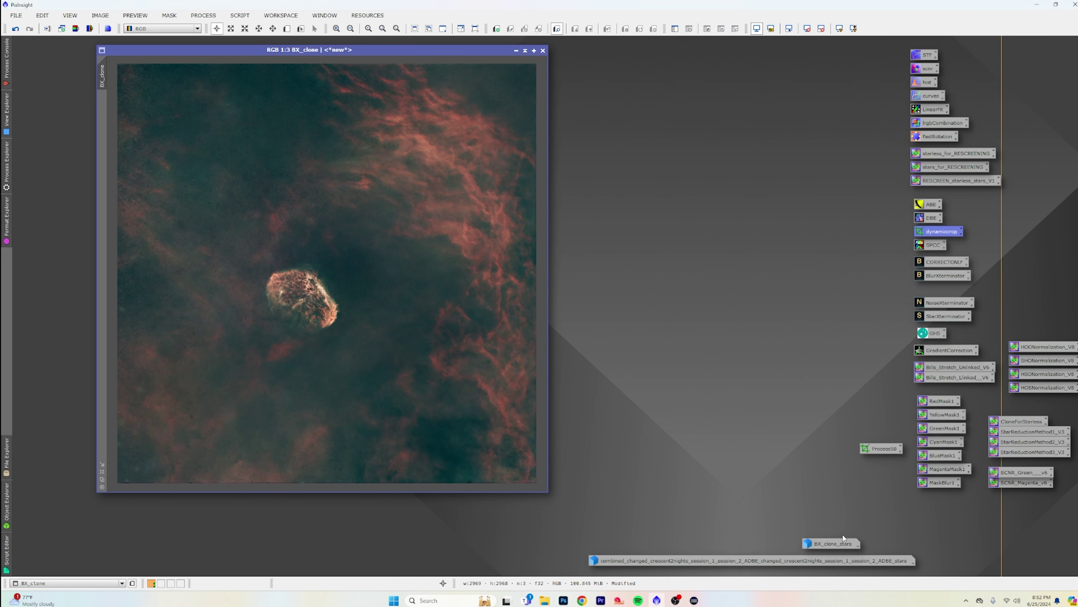
Step: Apply the saved crop instance to the stars-only image and minimize it
double_click(838, 543)
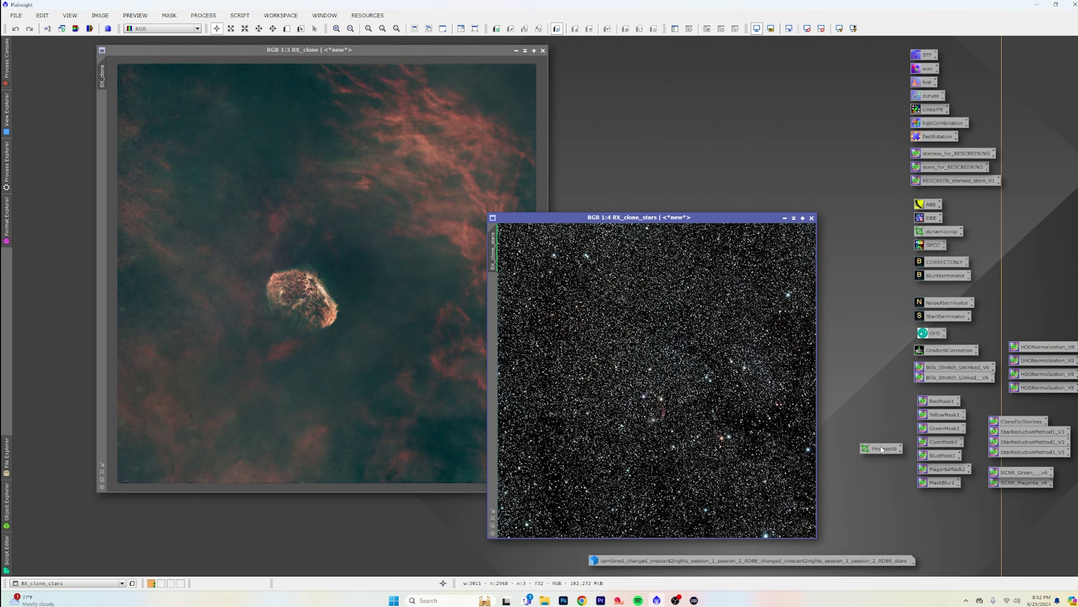
drag(881, 449, 741, 459)
click(784, 218)
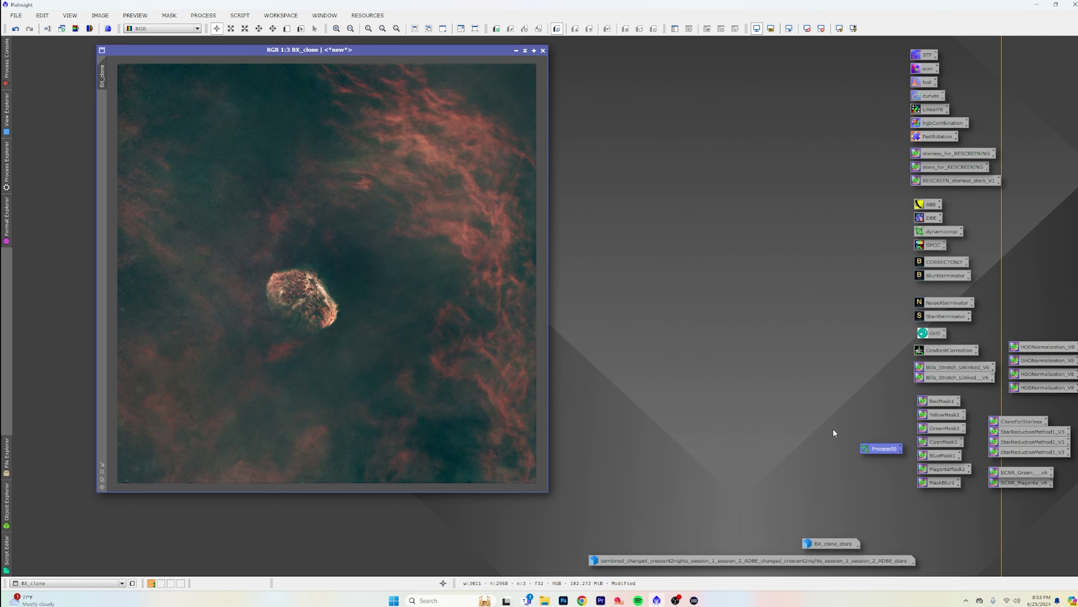
double_click(885, 449)
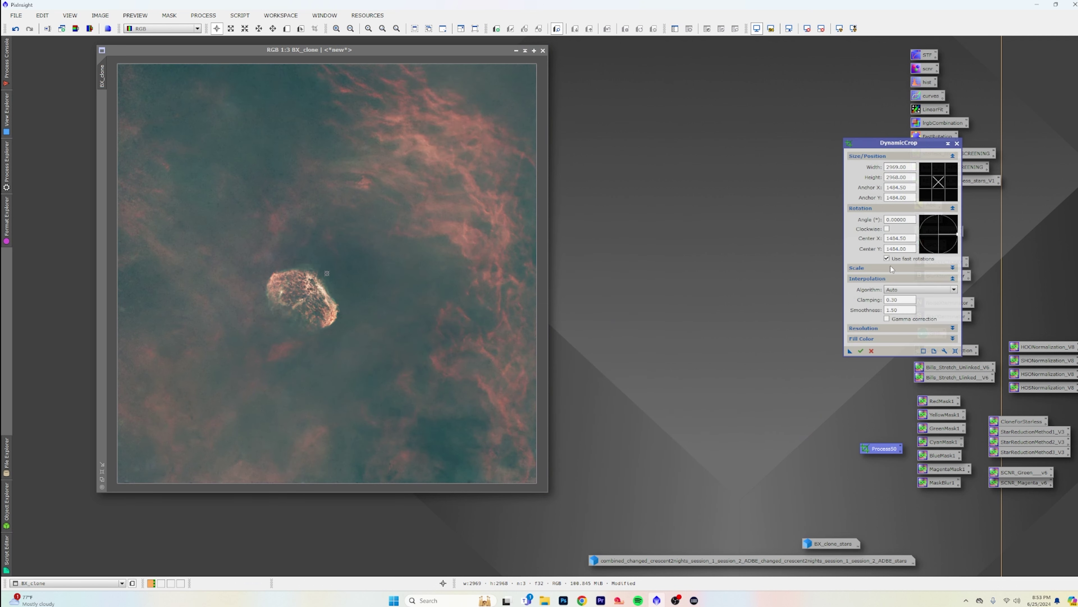
click(957, 143)
click(560, 311)
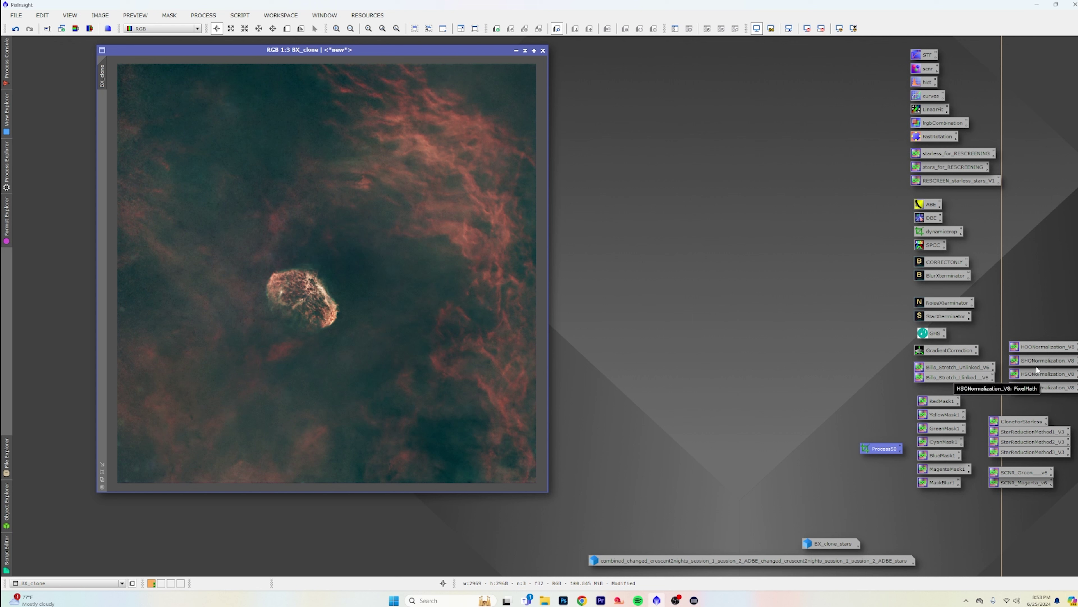
click(1049, 347)
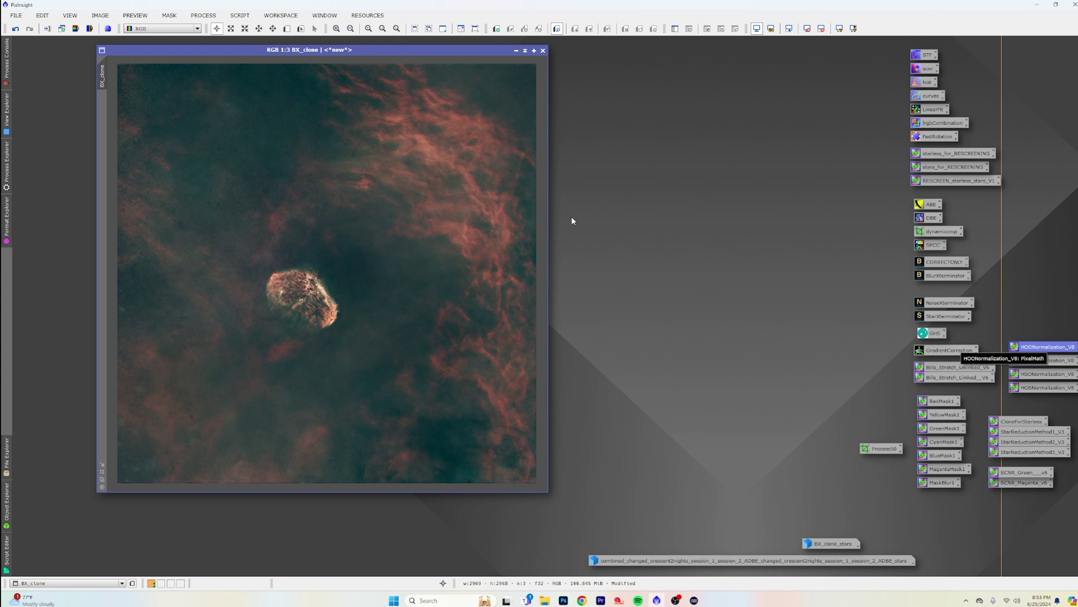
click(234, 16)
mouse_move(280, 164)
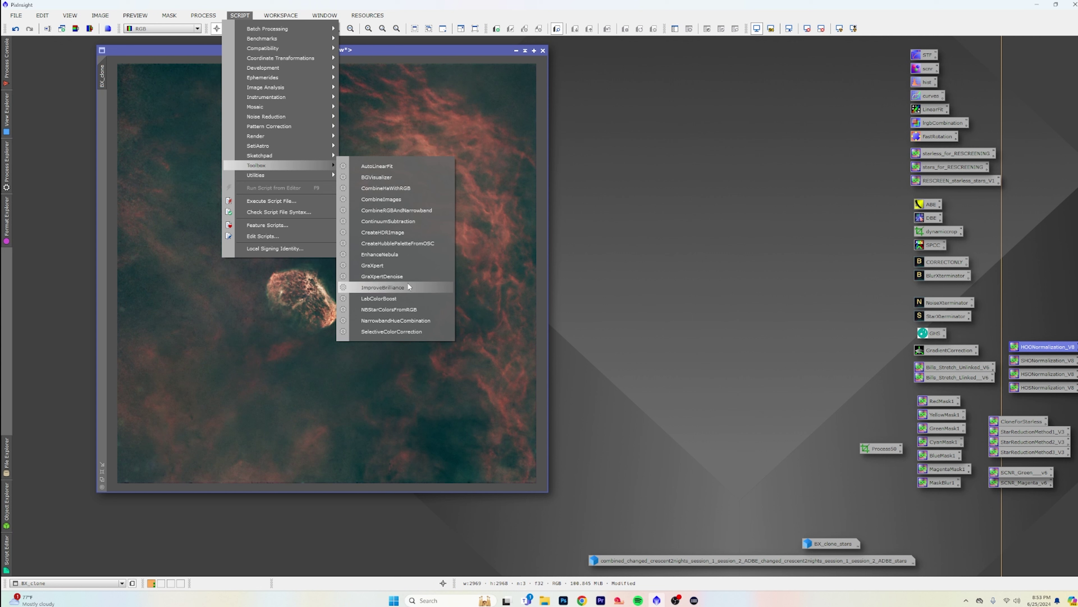
Step: Try HOONormalization_V8, undo it, and recolor the starless image with SHONormalization_V8 instead
click(658, 230)
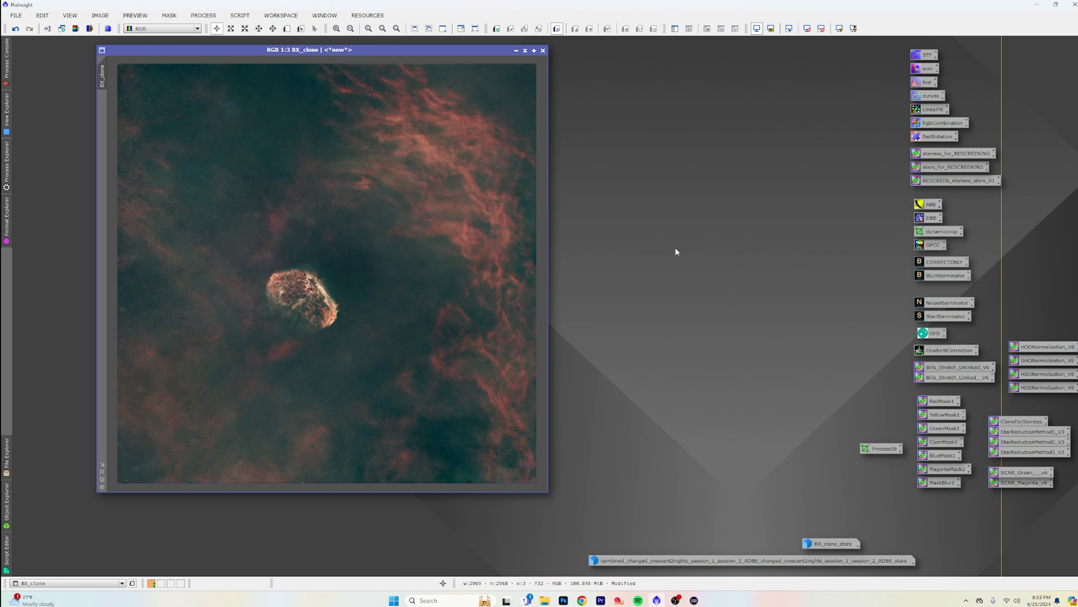
drag(1054, 347, 377, 280)
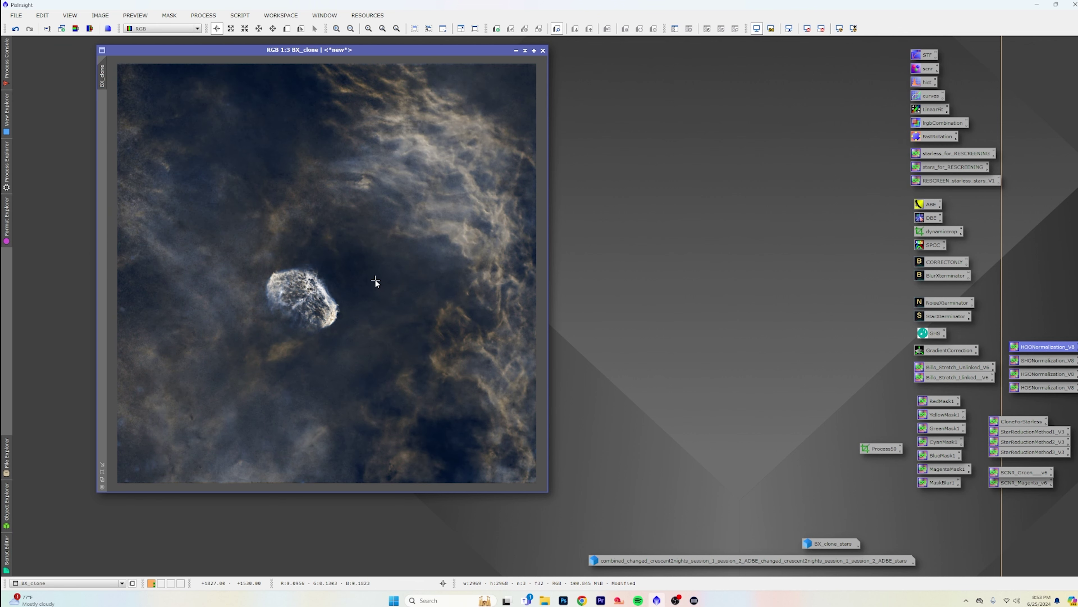
click(16, 28)
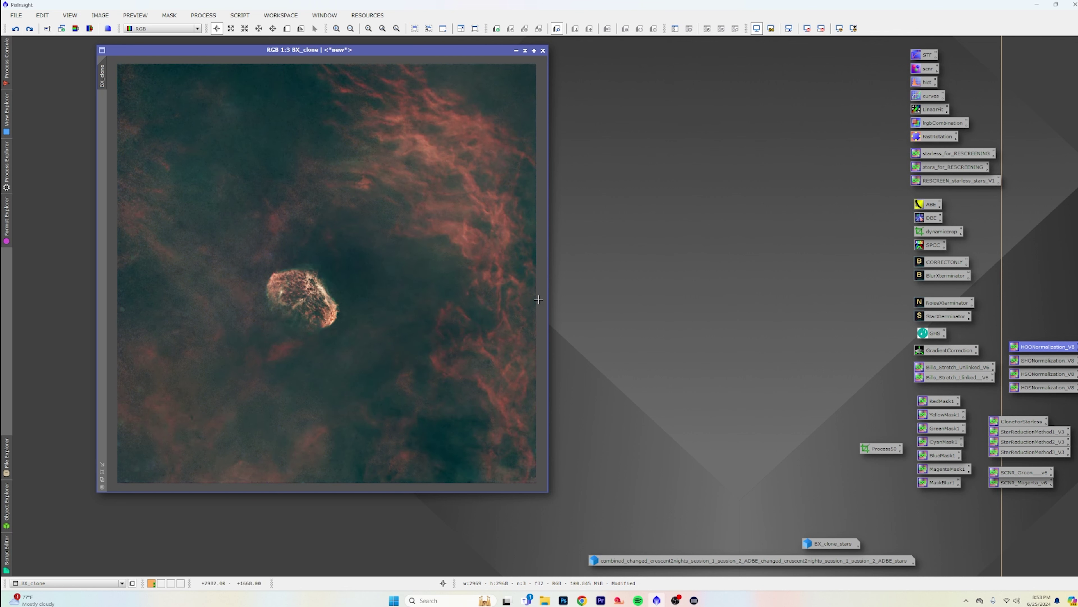
drag(1047, 359, 376, 284)
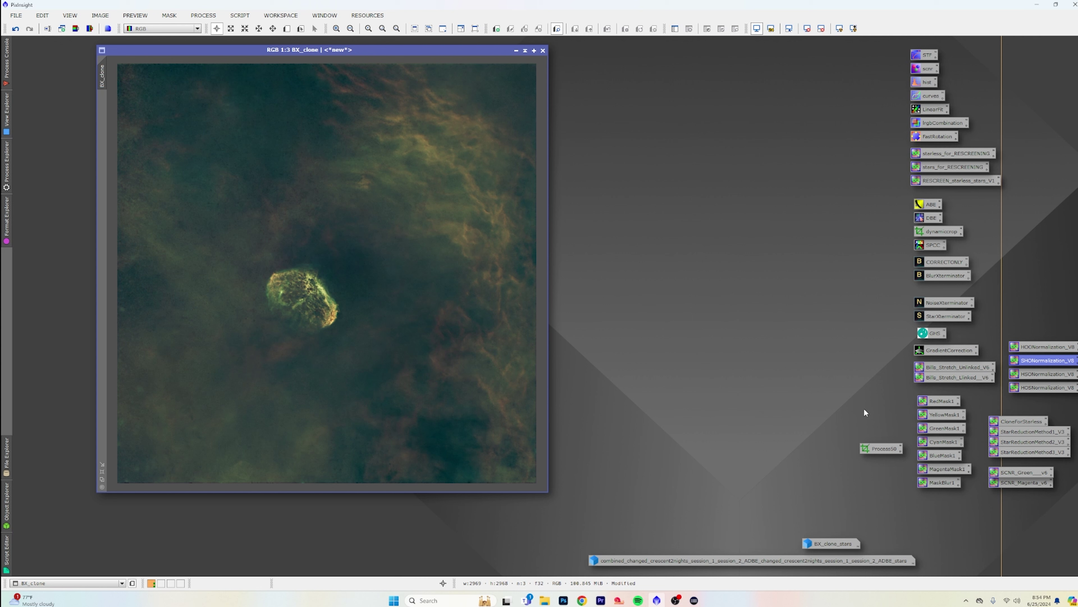
Step: Revert the SHO recolor, then apply HSONormalization_V8 followed by SCNR_Green_v6 to BX_clone
drag(1017, 486, 1018, 490)
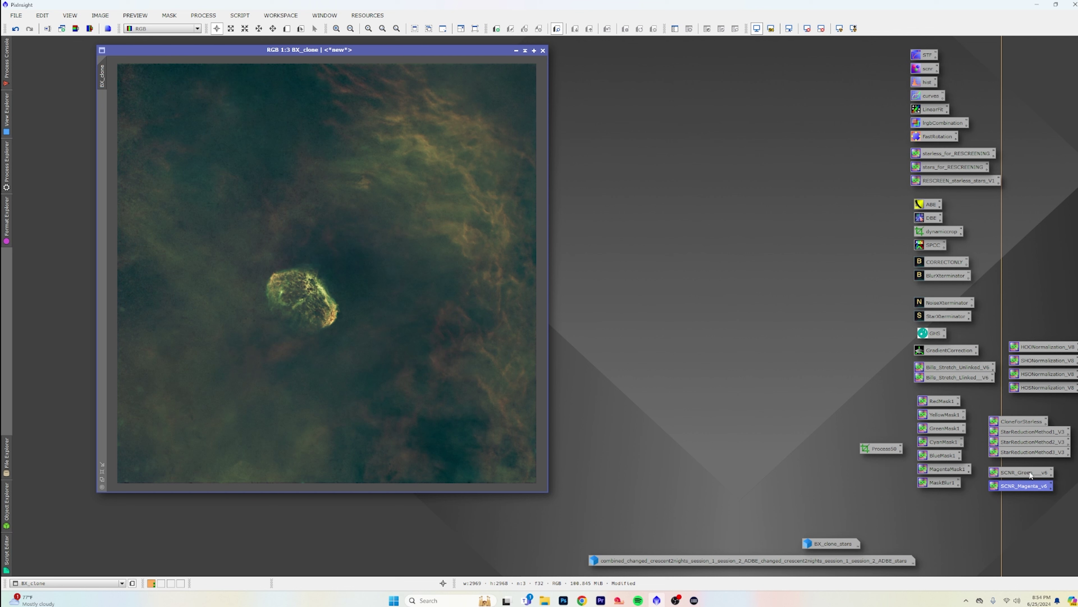
drag(1031, 475, 444, 362)
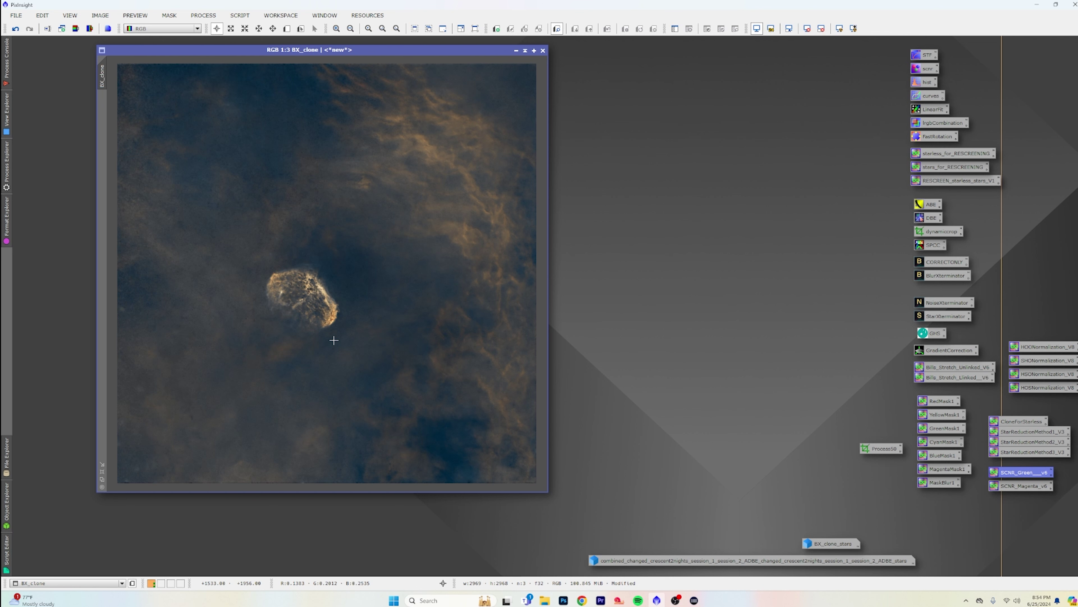
scroll(334, 340, up, 2)
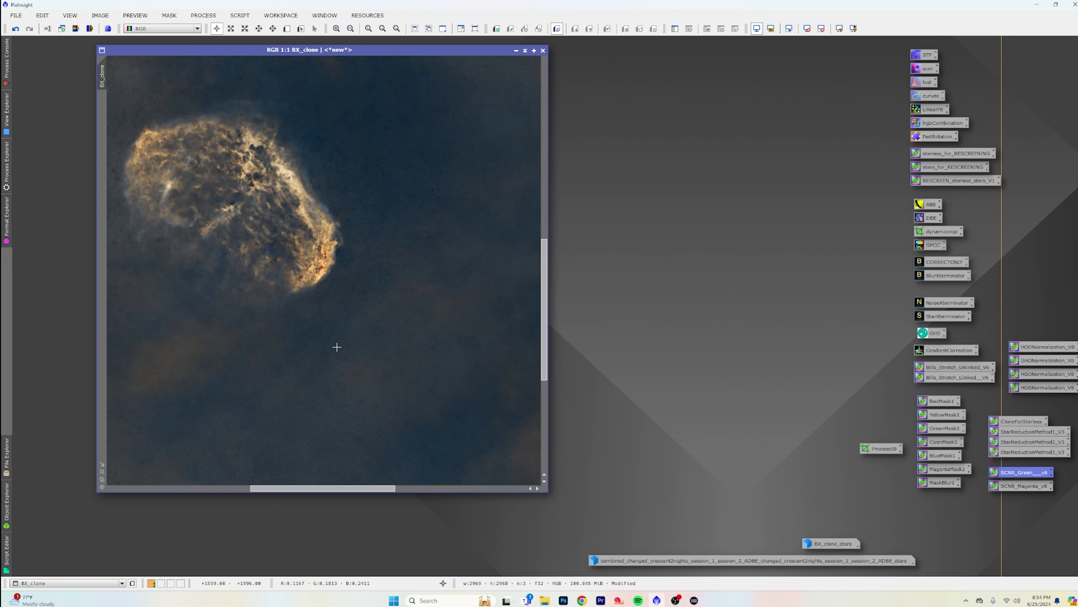
scroll(335, 342, down, 2)
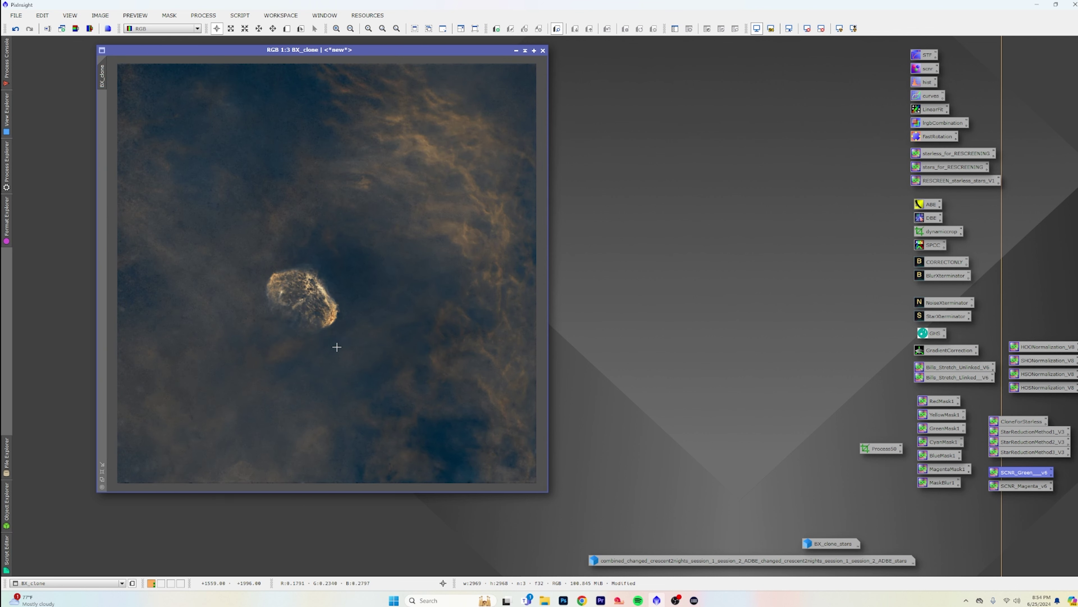
click(15, 29)
click(29, 30)
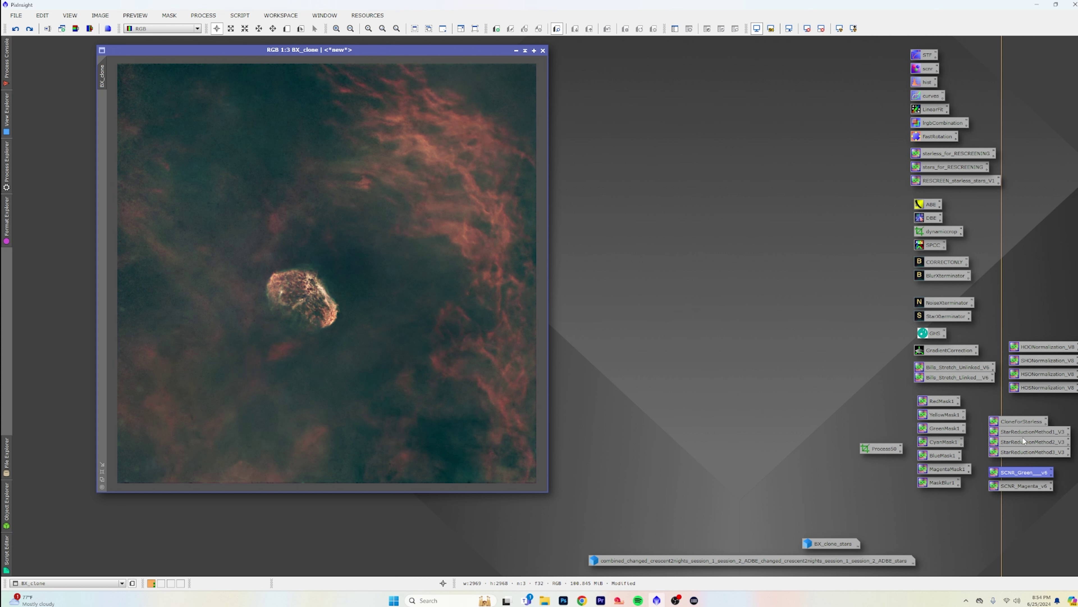
drag(1058, 375, 449, 376)
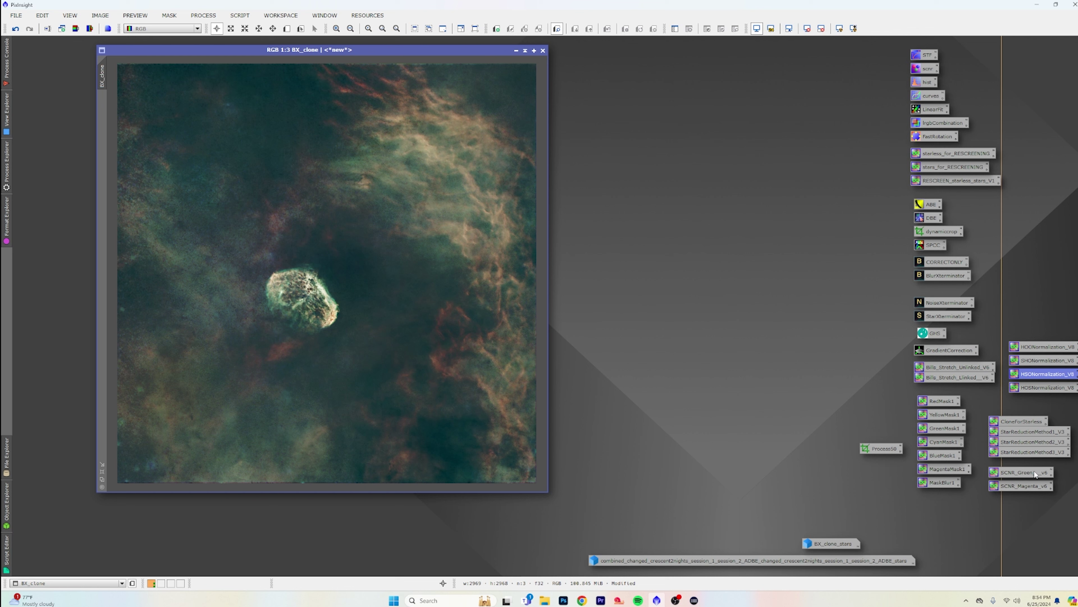
drag(1034, 474, 404, 333)
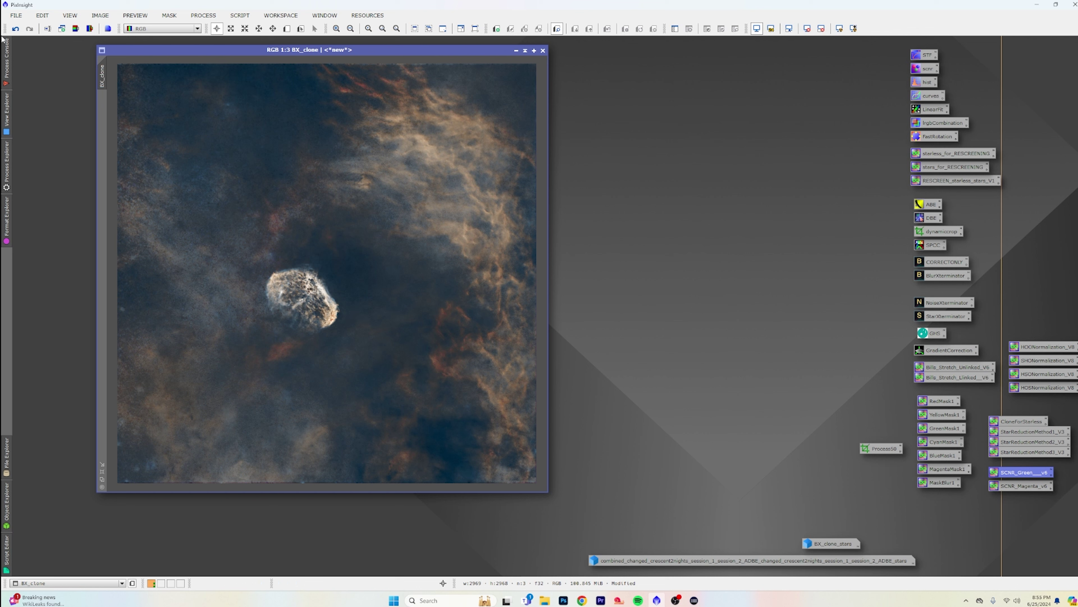
click(15, 28)
click(15, 28)
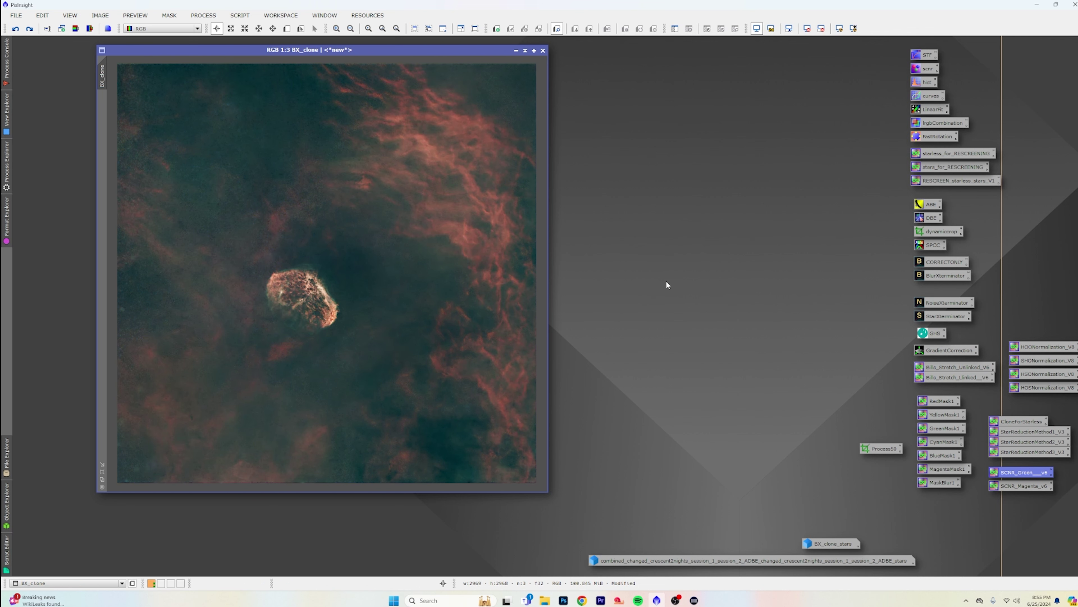
drag(1047, 388, 377, 298)
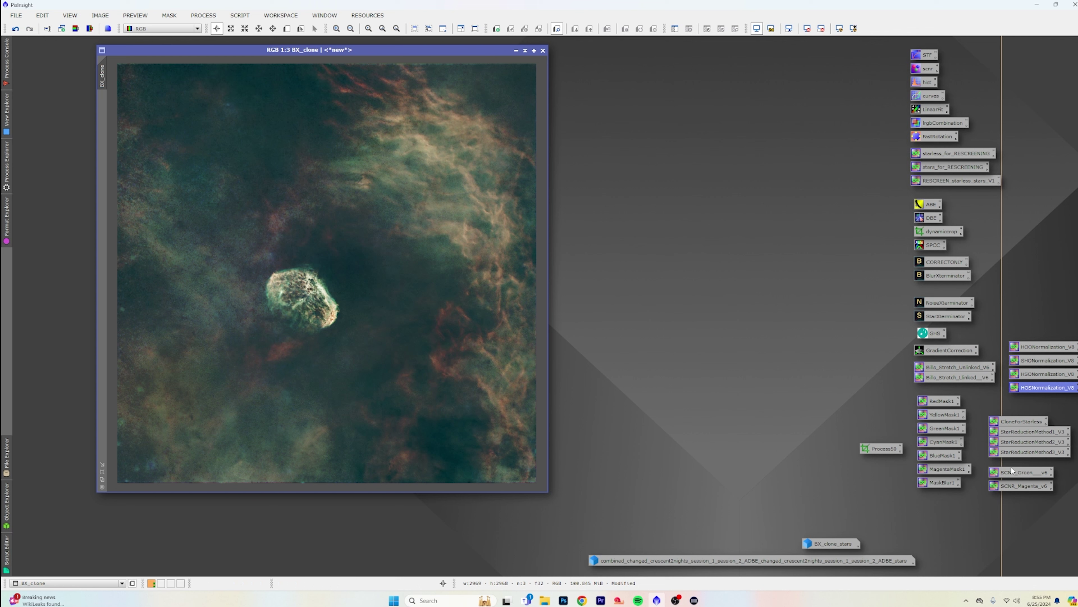
drag(1029, 472, 385, 311)
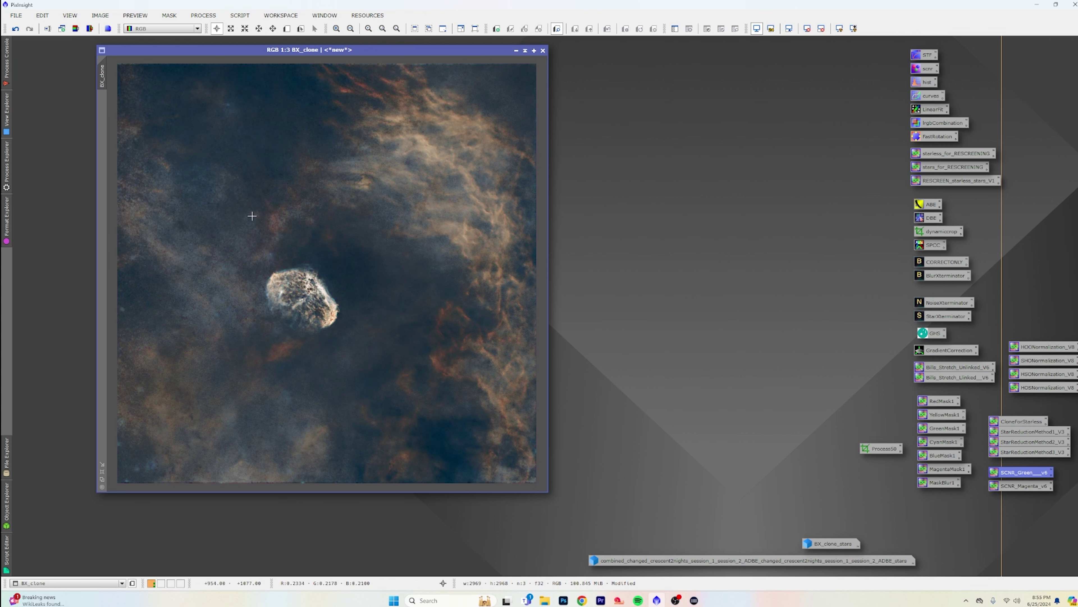
click(20, 31)
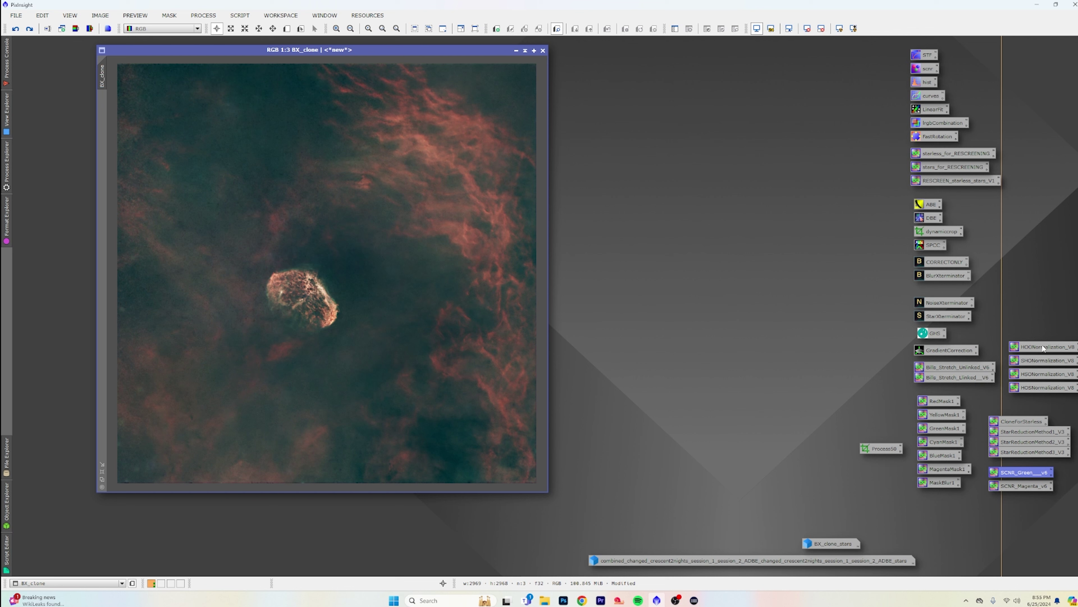
drag(1043, 347, 355, 291)
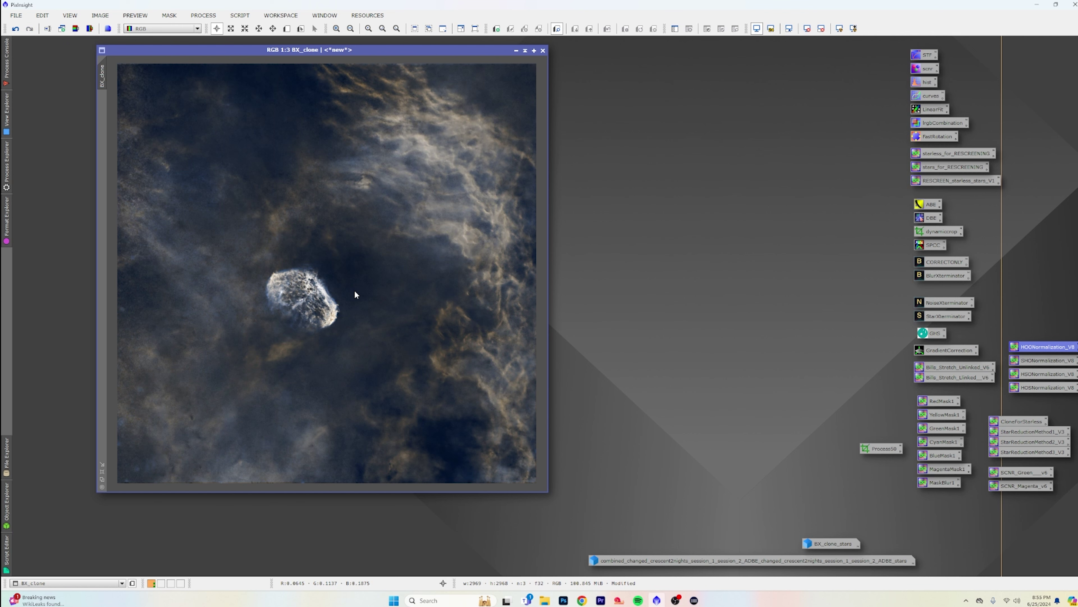
scroll(353, 292, up, 2)
scroll(354, 291, down, 1)
scroll(353, 291, up, 1)
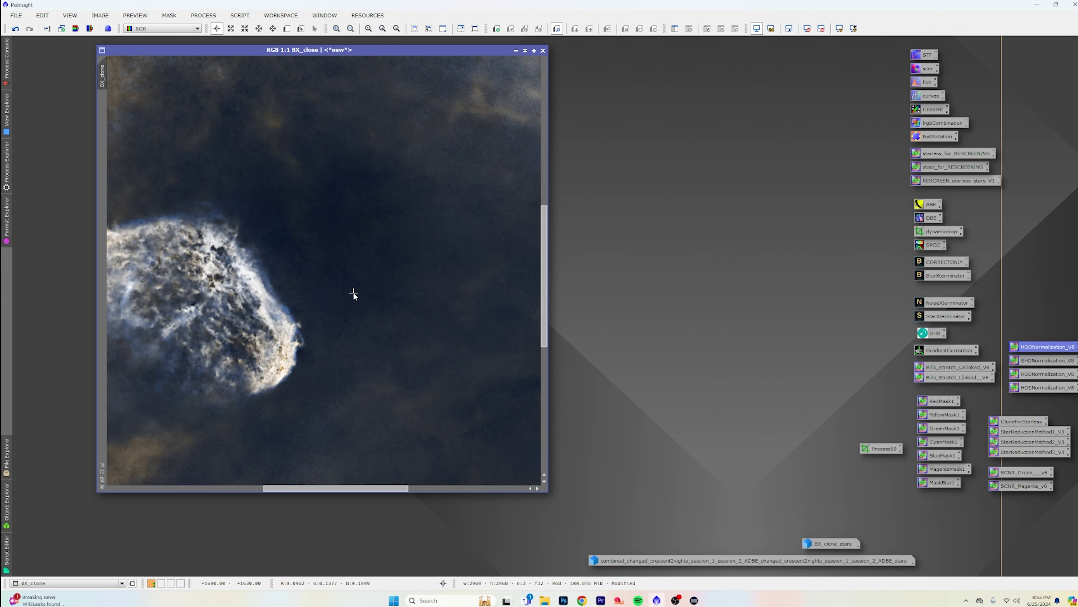
scroll(336, 327, down, 1)
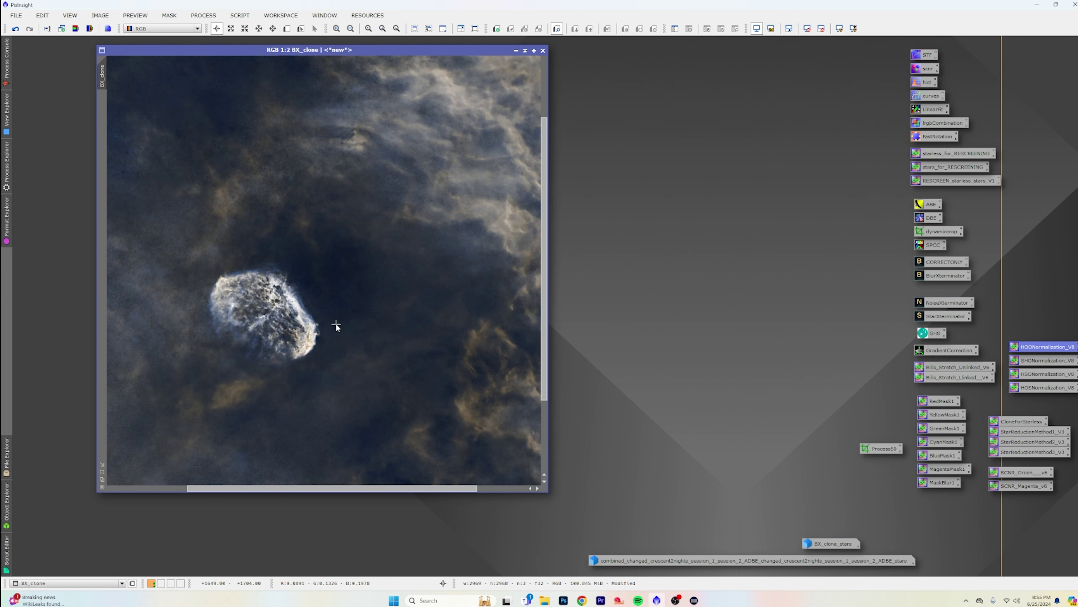
scroll(370, 351, down, 1)
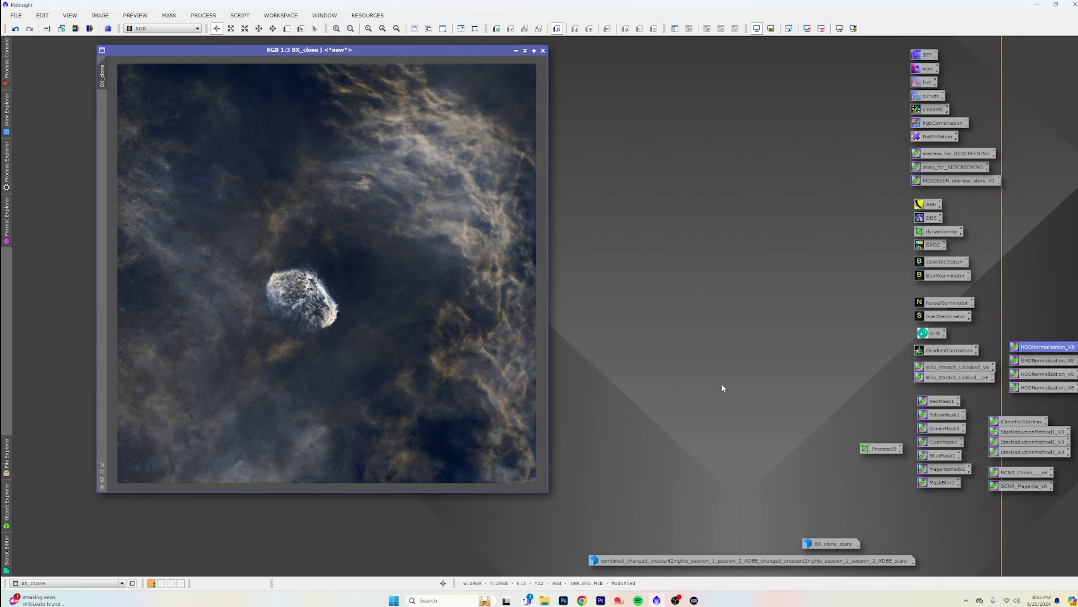
Step: Generate YellowMask from BX_clone with the YellowMask1 icon and place it beside the image
drag(945, 417, 386, 339)
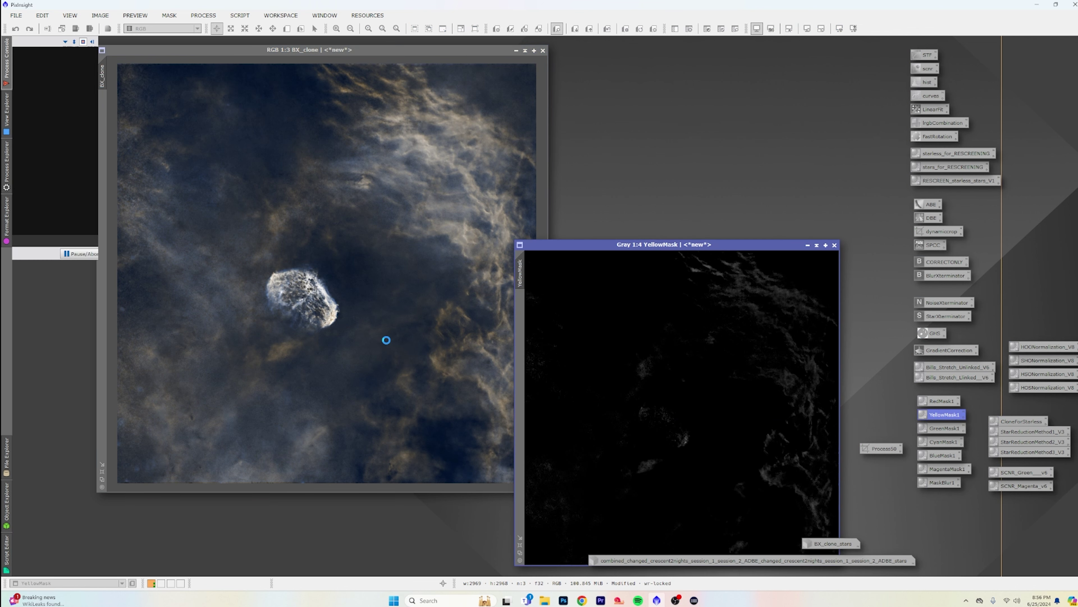
drag(663, 248, 661, 165)
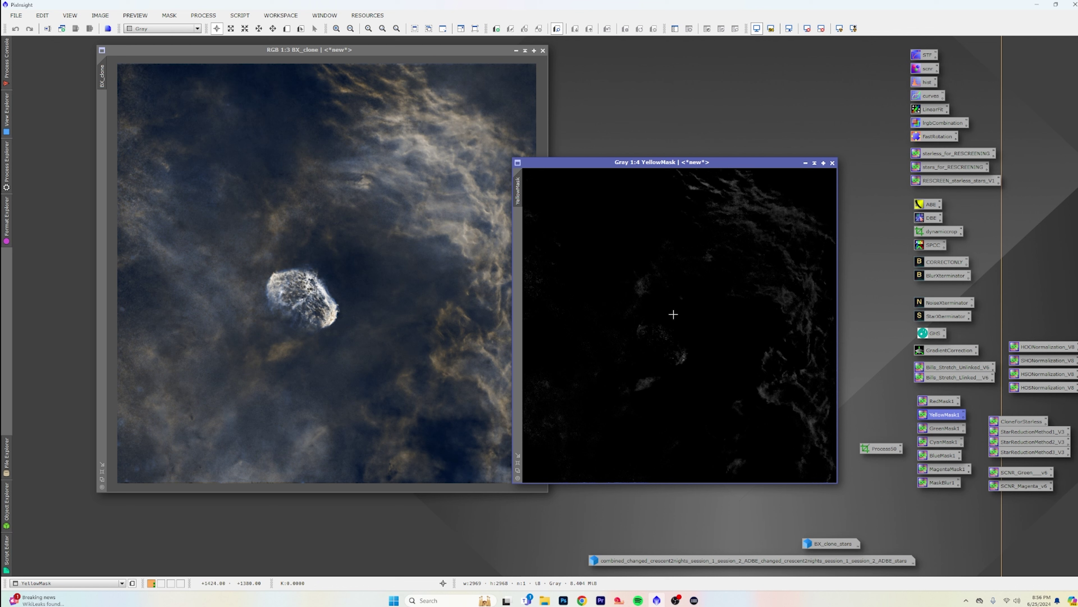
drag(665, 162, 556, 99)
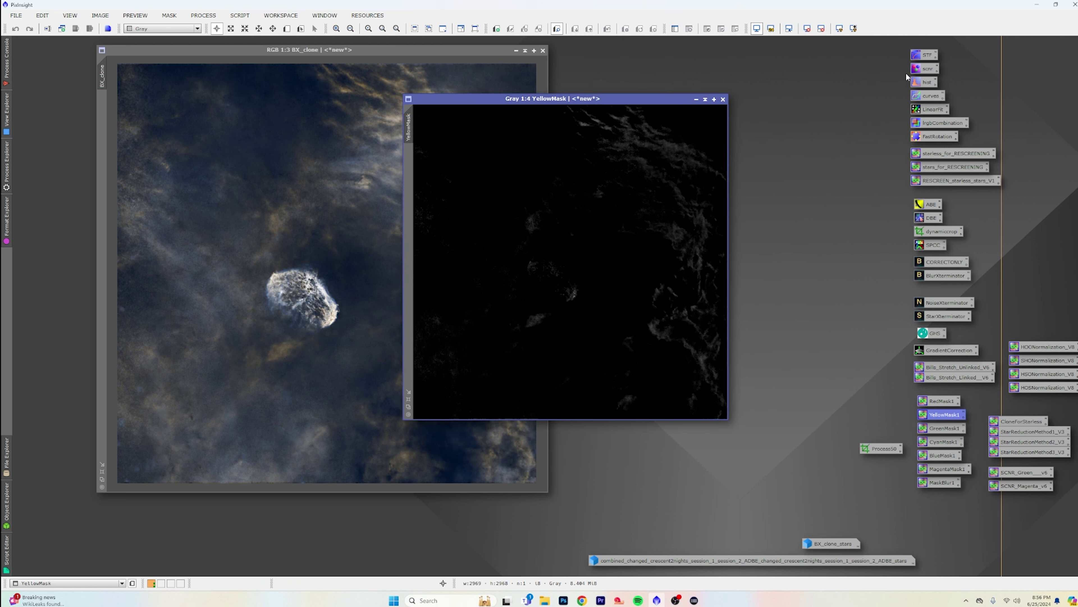
drag(696, 98, 634, 78)
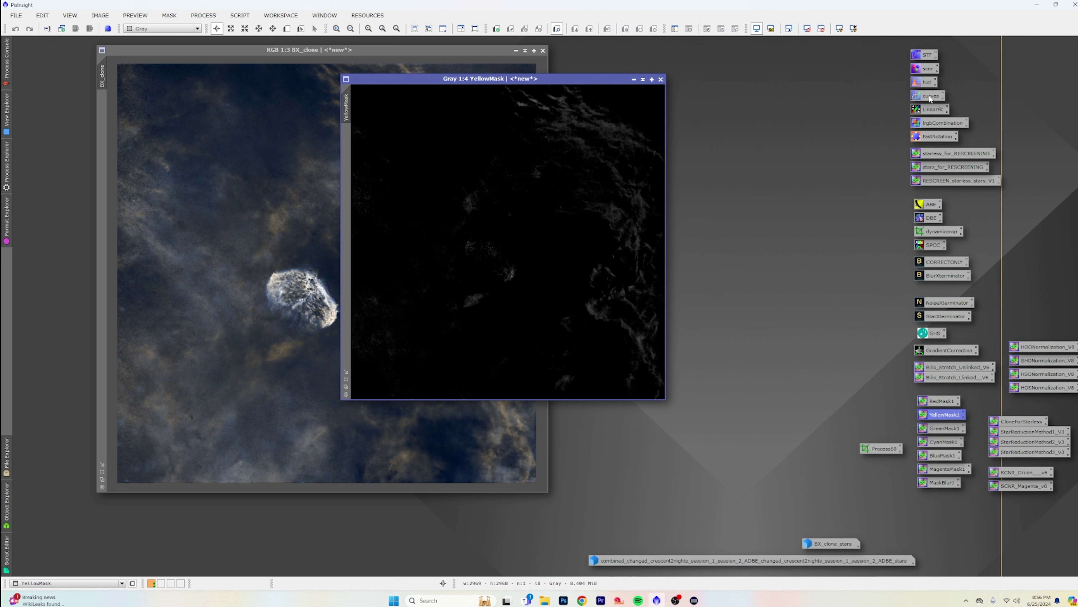
Step: Brighten YellowMask by lowering its midtones in HistogramTransformation, then set it as BX_clone's mask
double_click(926, 82)
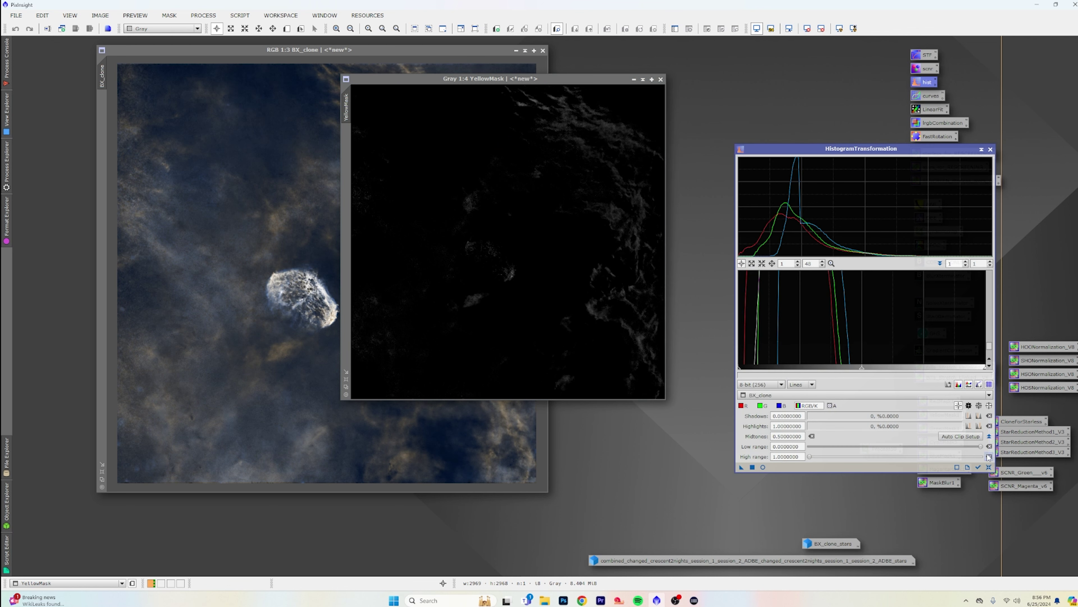
click(988, 467)
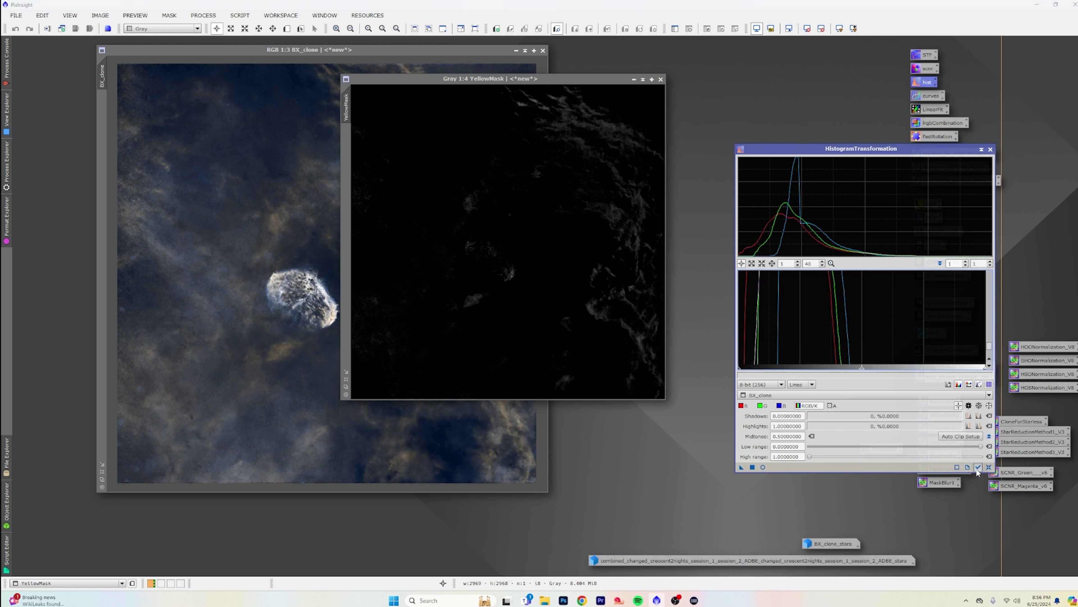
click(763, 467)
drag(862, 367, 774, 370)
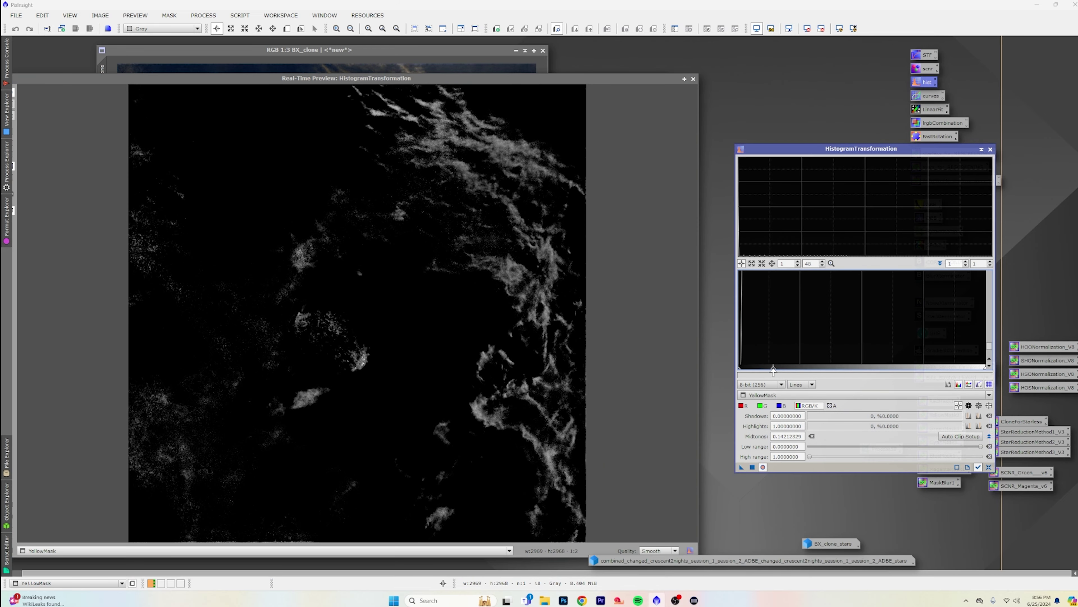
click(752, 467)
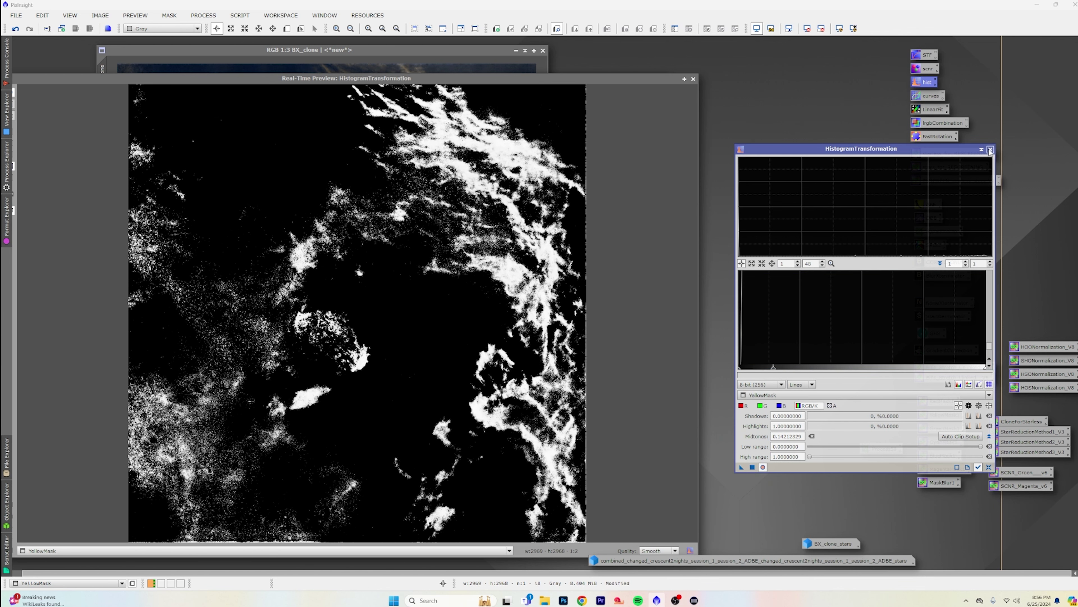
click(990, 150)
click(693, 80)
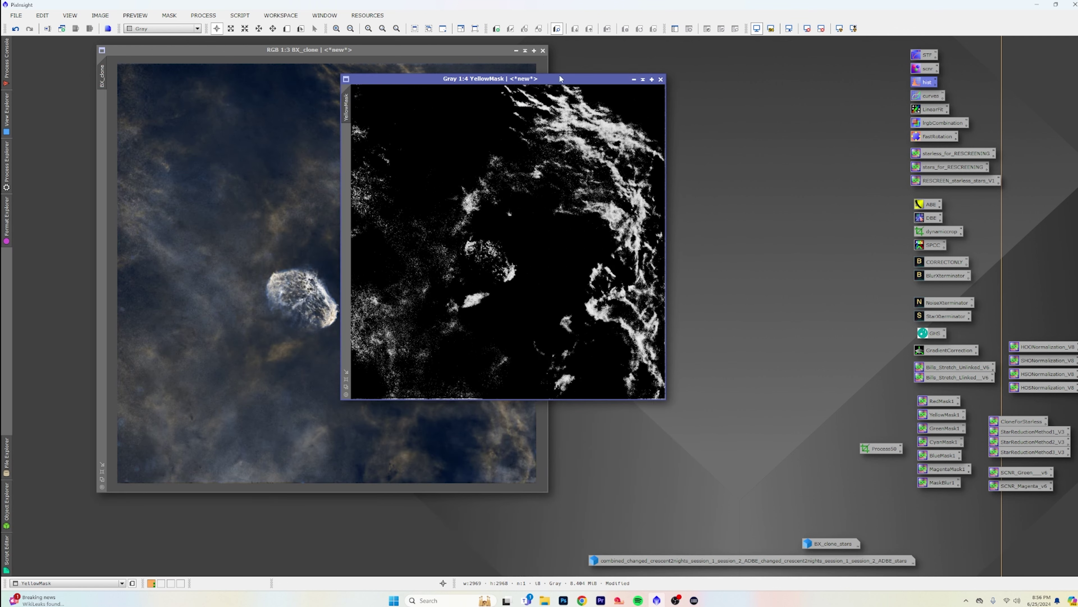
drag(349, 108, 101, 132)
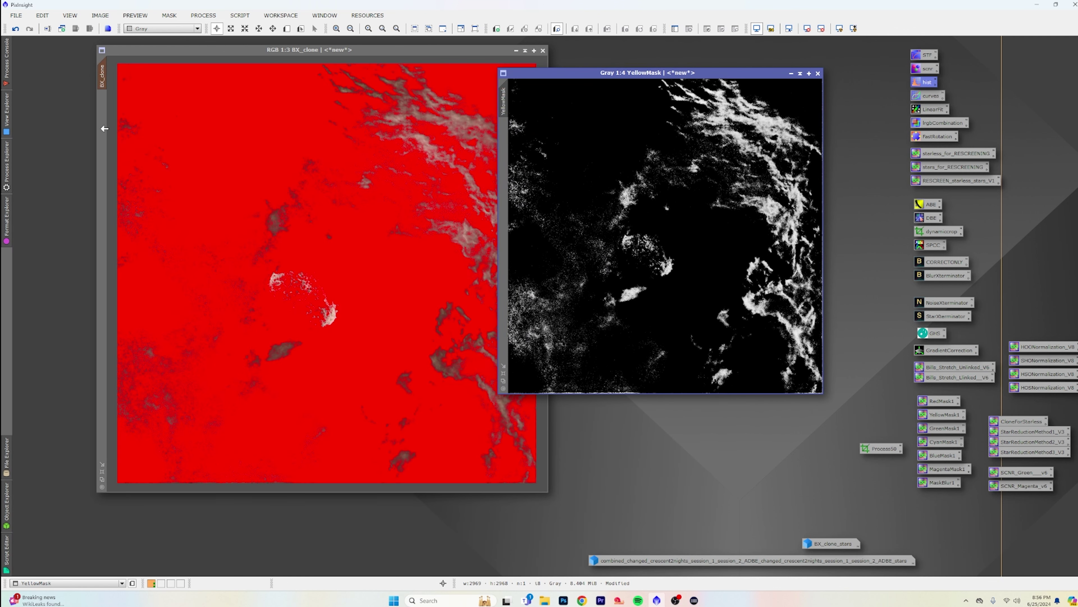
Step: Minimize YellowMask and hide the red mask overlay on BX_clone
click(792, 74)
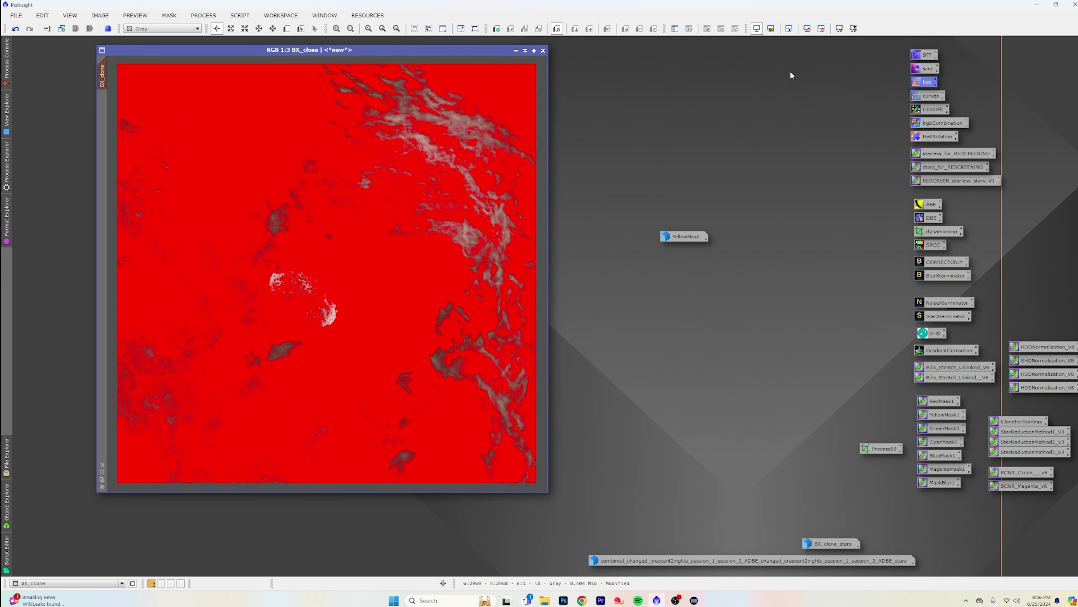
click(170, 16)
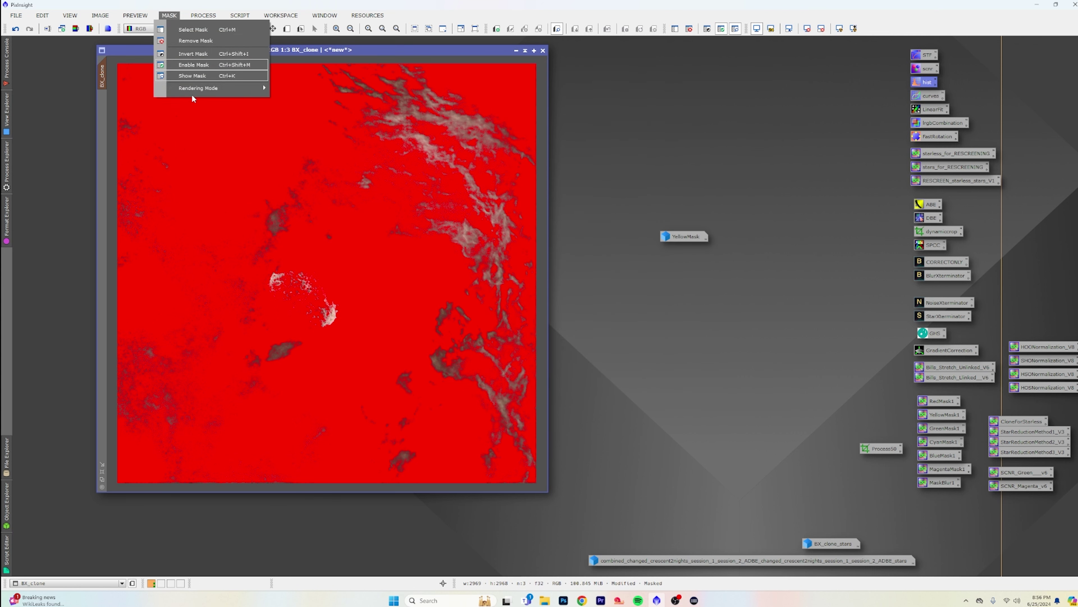
click(210, 76)
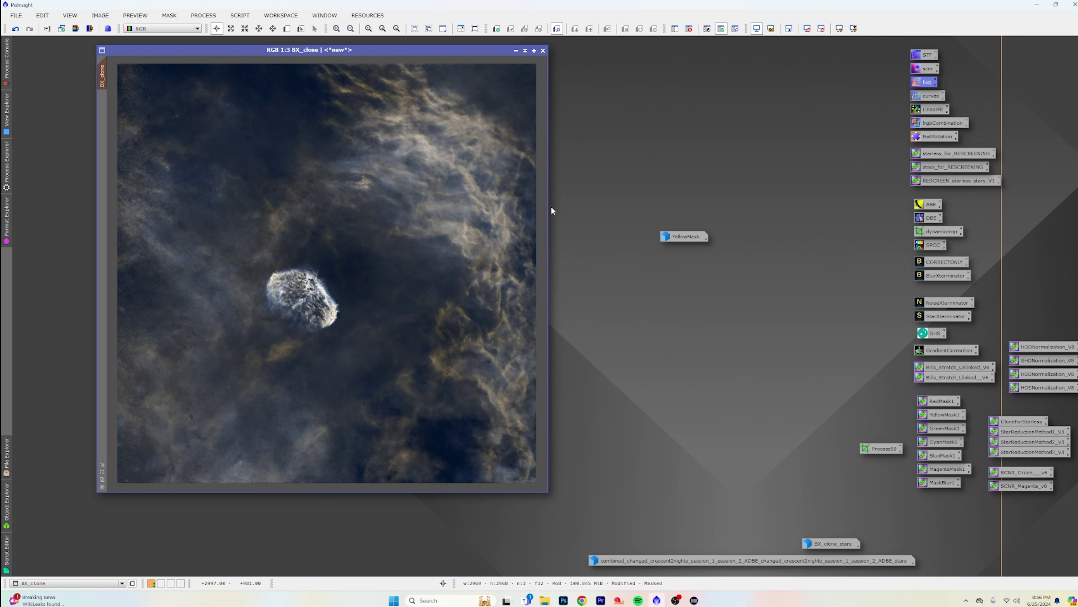
Step: Raise the saturation (S) curve in CurvesTransformation and apply it to the masked BX_clone
double_click(930, 96)
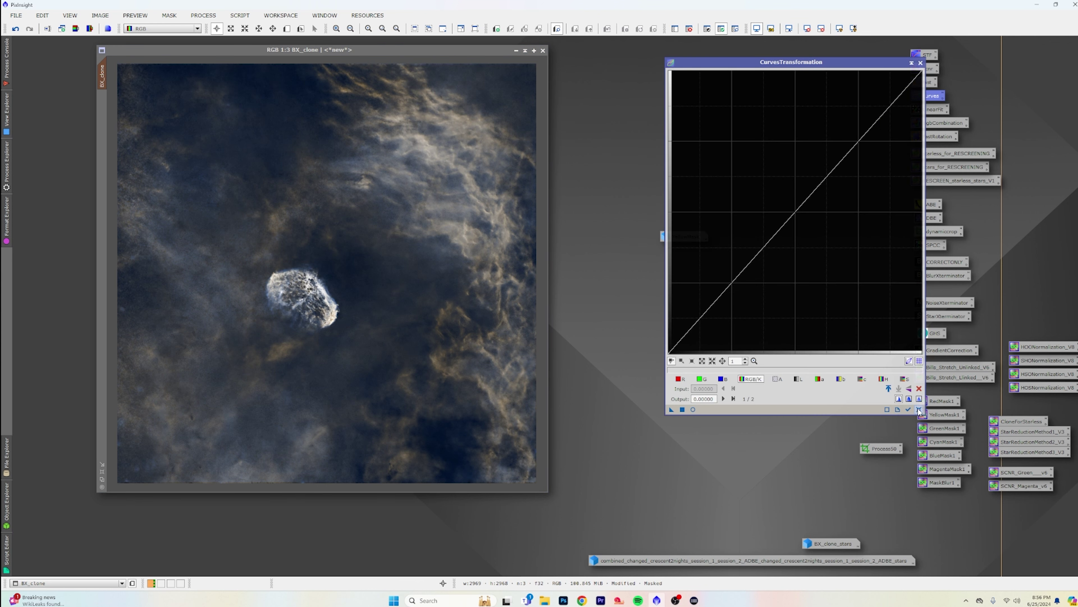
click(693, 410)
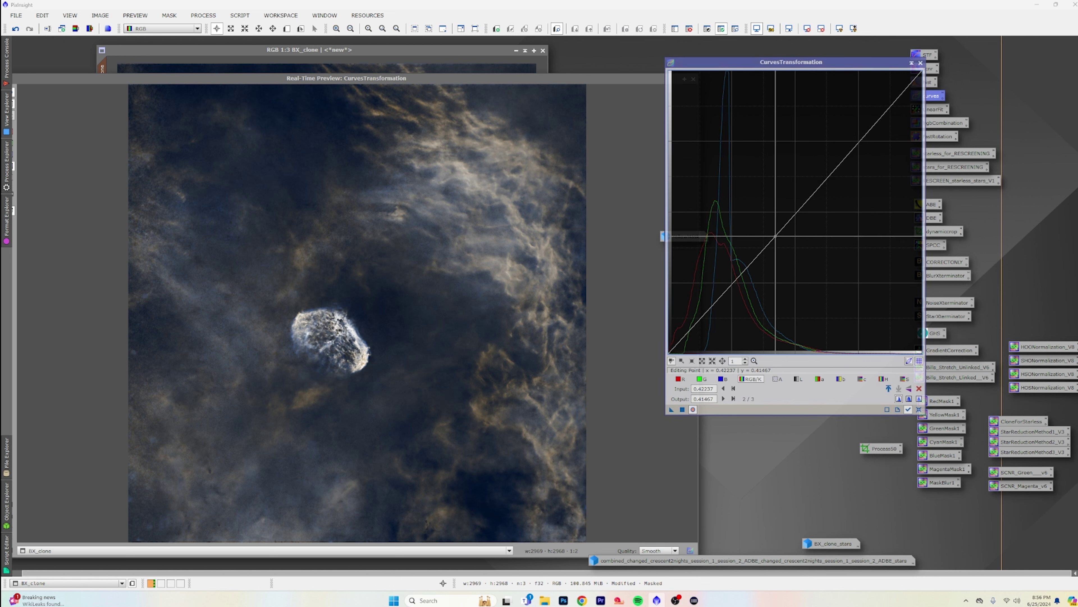
drag(766, 243, 760, 218)
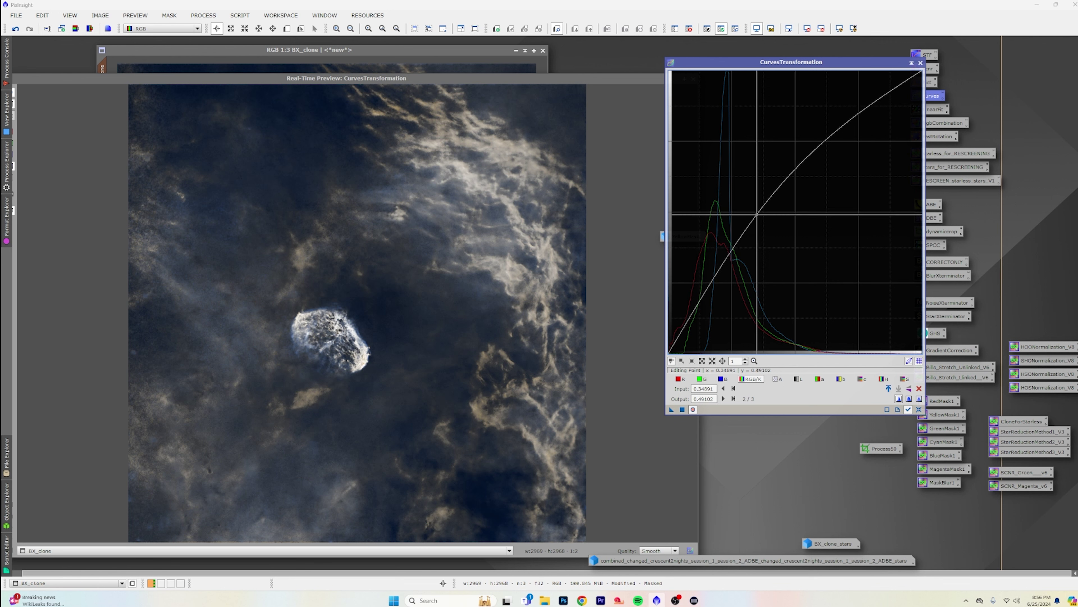
drag(756, 214, 771, 221)
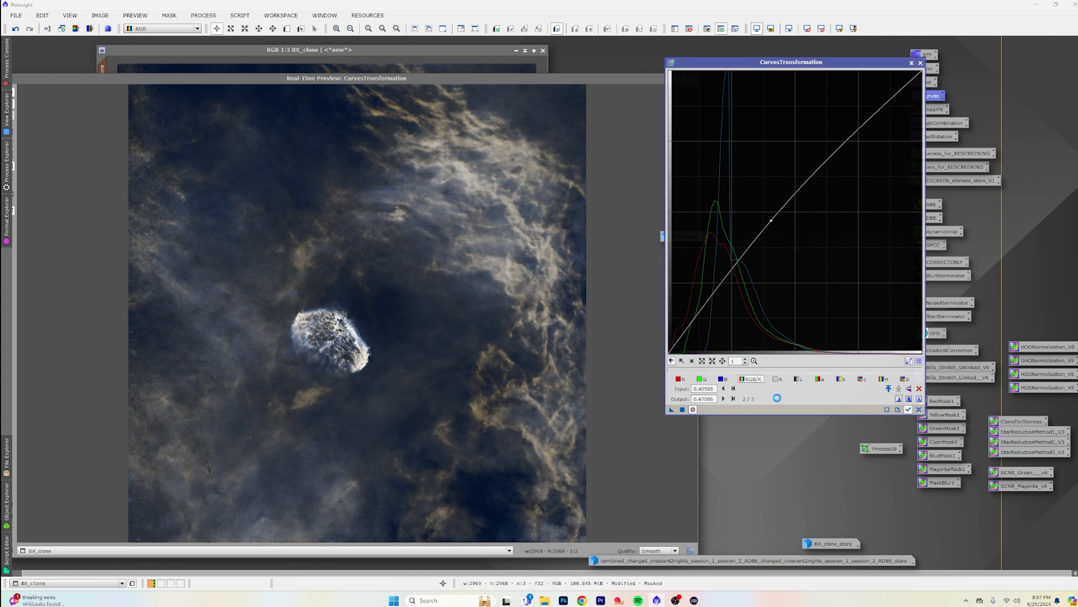
click(918, 411)
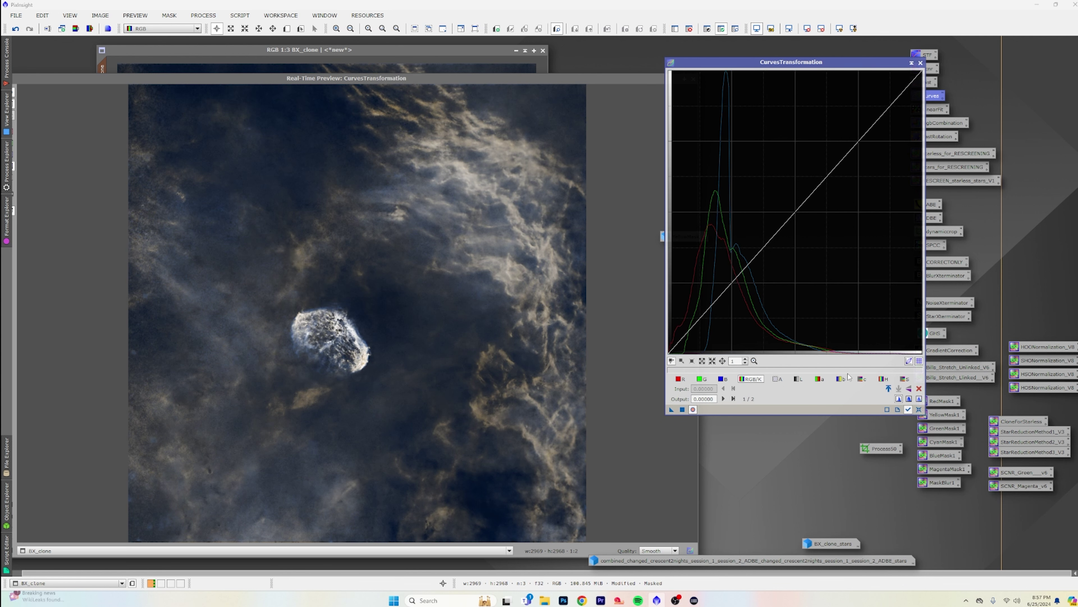
click(903, 379)
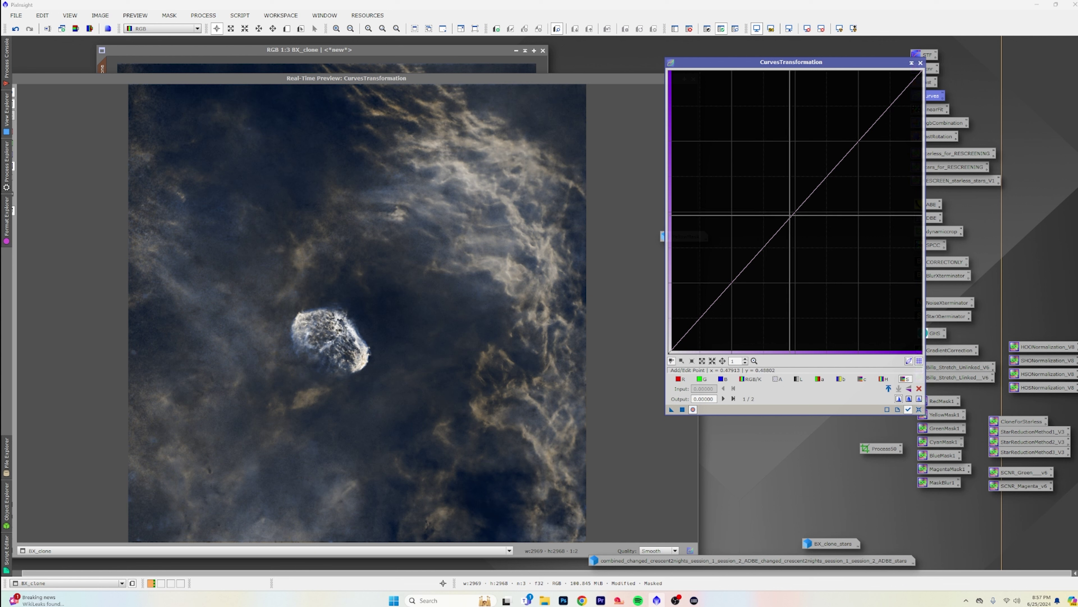
click(785, 211)
drag(786, 211, 762, 188)
click(683, 410)
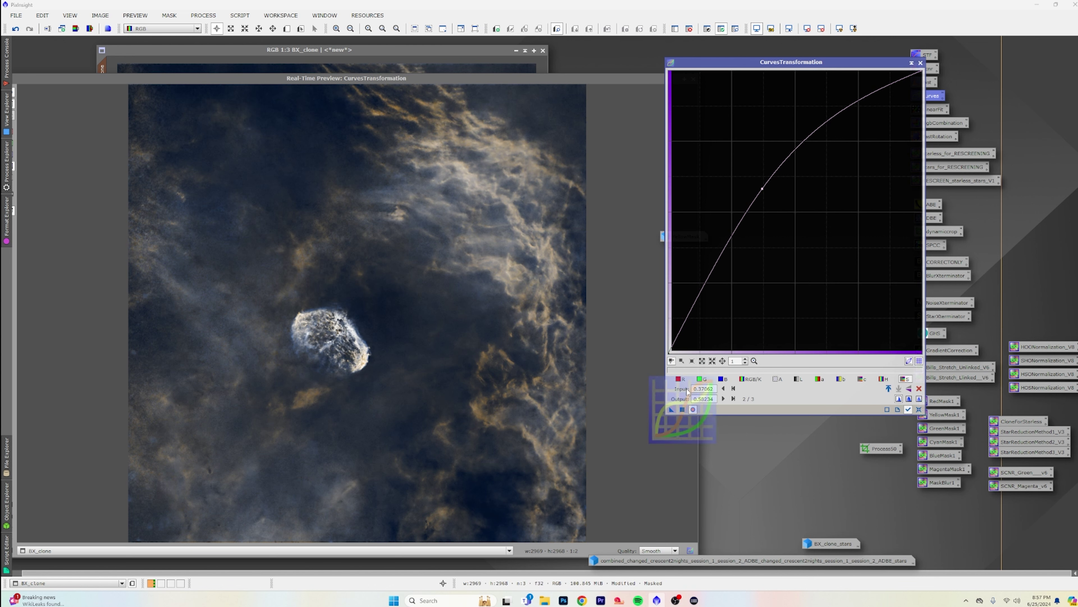
click(921, 63)
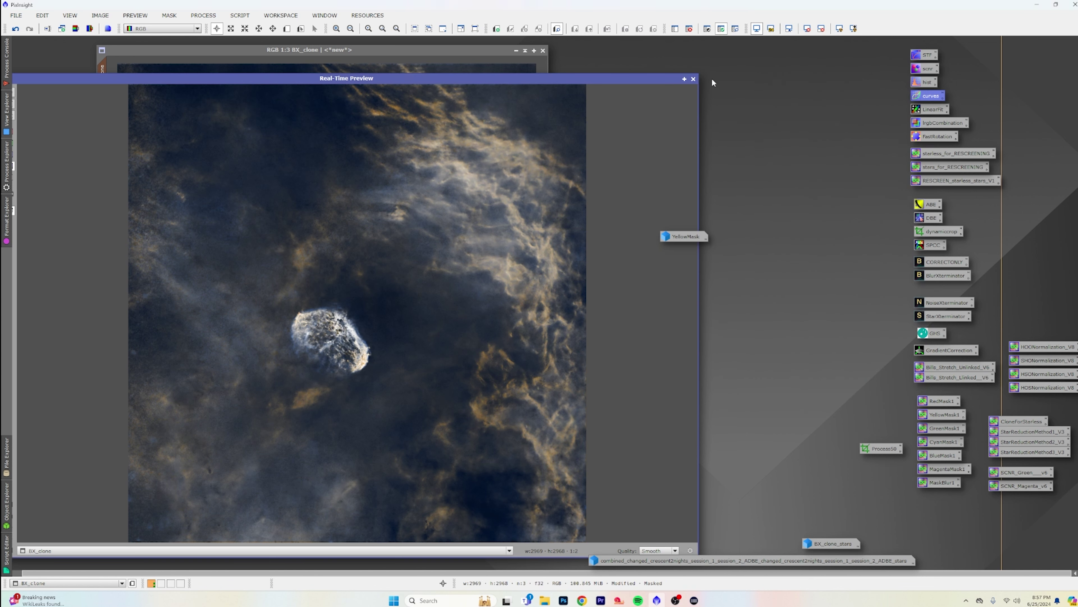
Step: Remove the mask from BX_clone and close YellowMask, discarding its unsaved changes
click(180, 16)
click(218, 40)
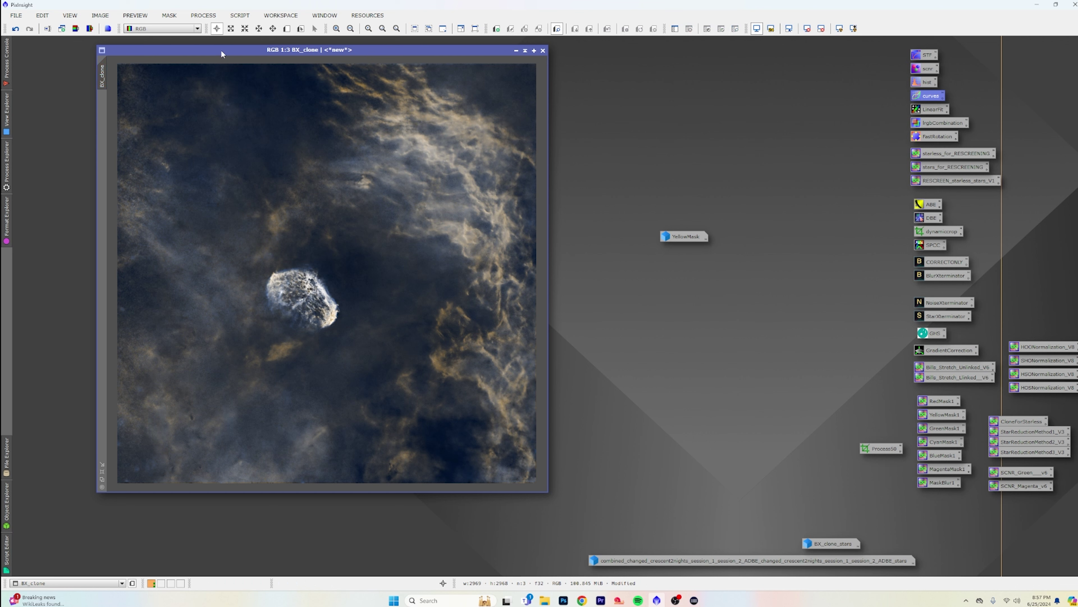
double_click(686, 237)
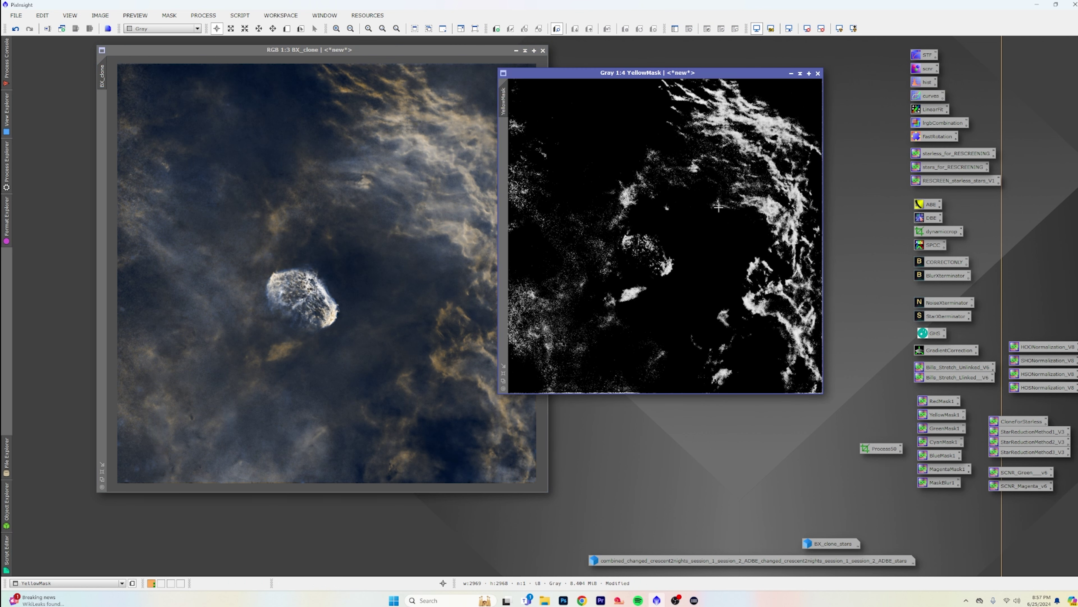
click(818, 74)
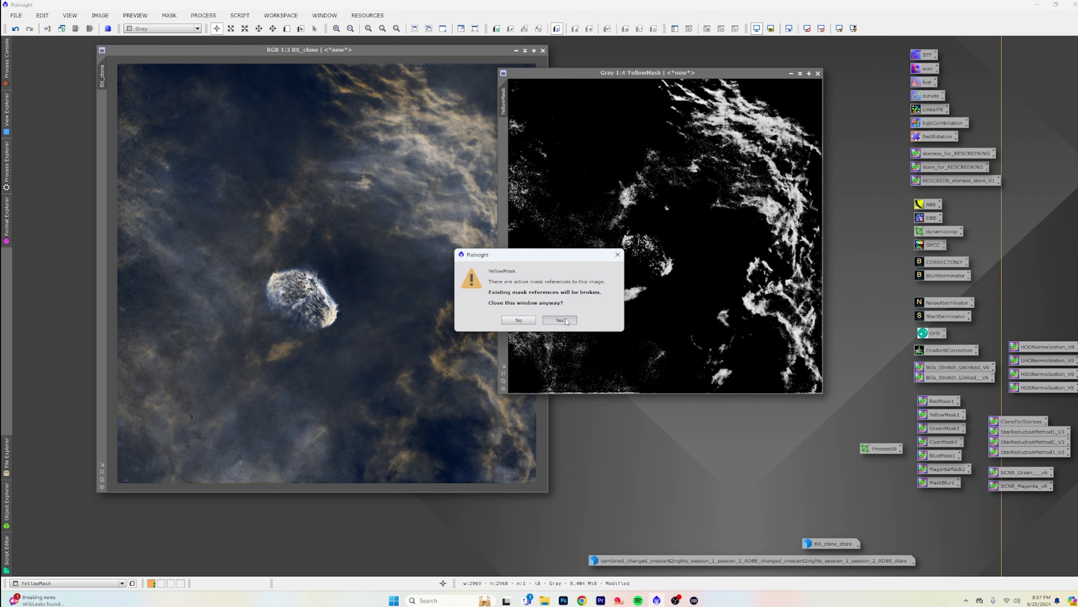
click(560, 320)
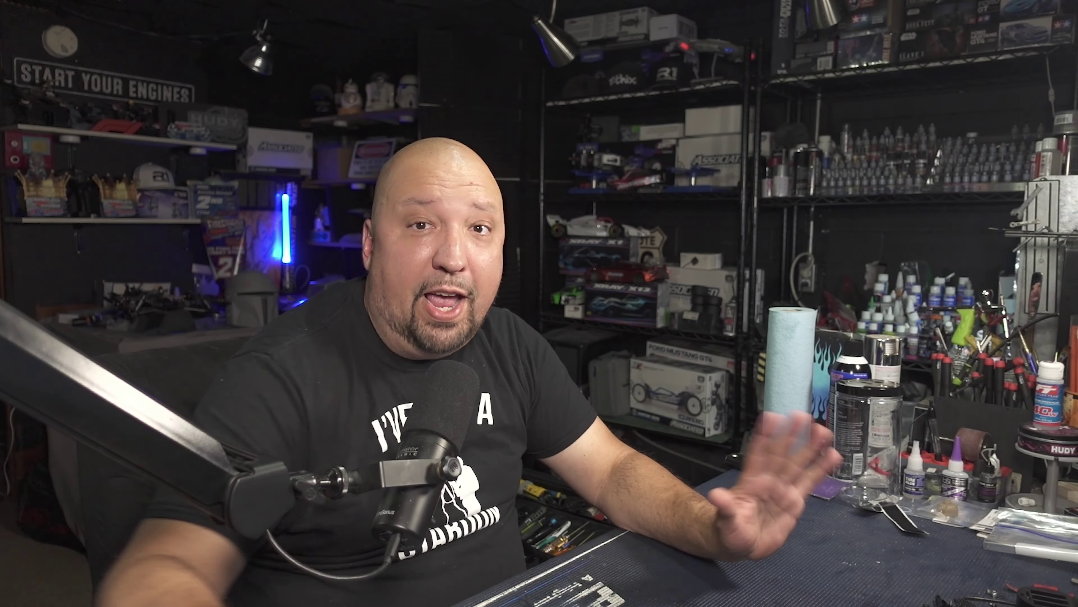